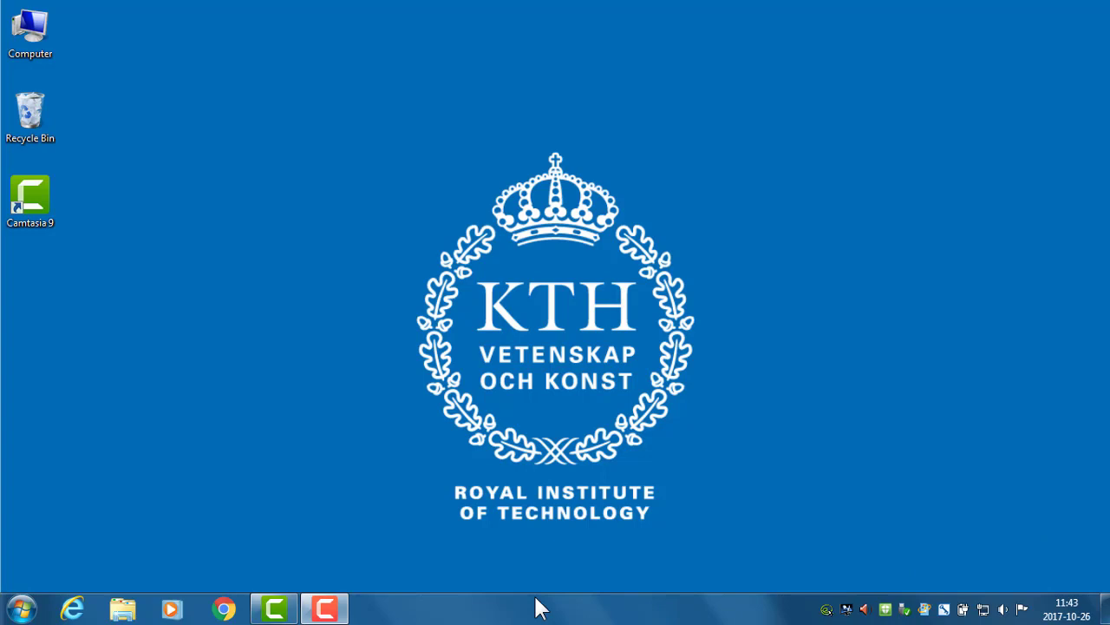
Open Chrome and go to osemosys.org.
click(223, 609)
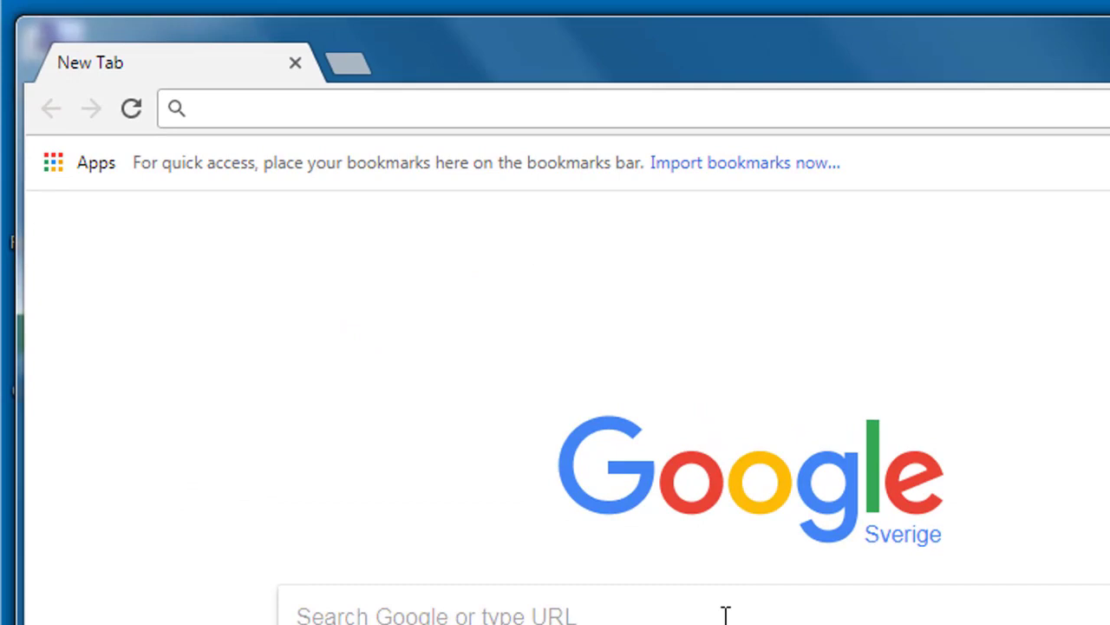
text(ose)
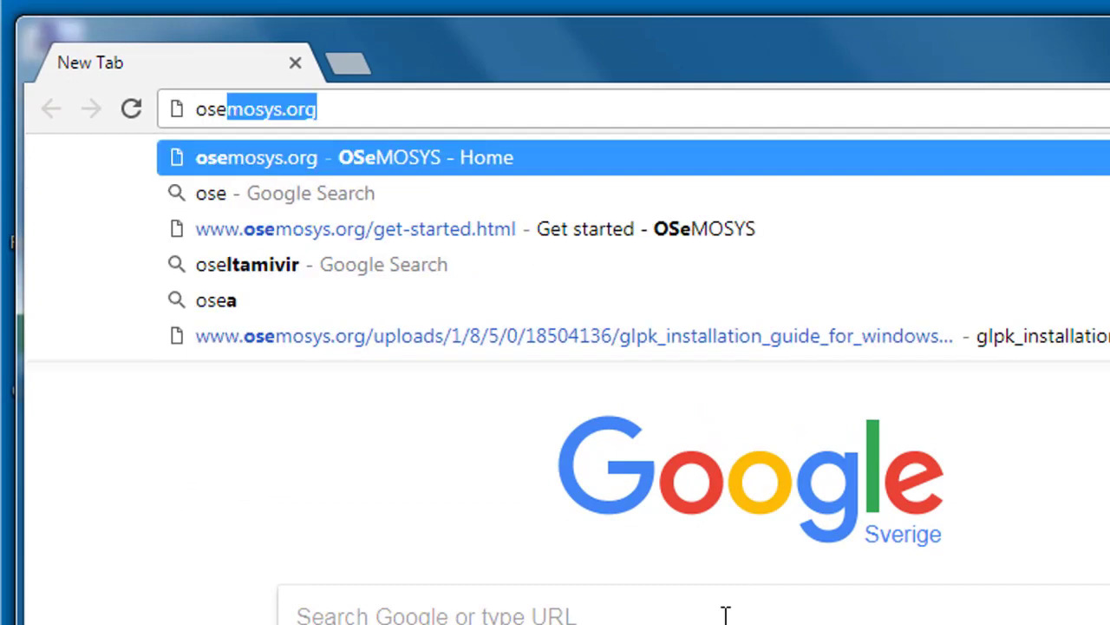
text(mosys.org)
key(Return)
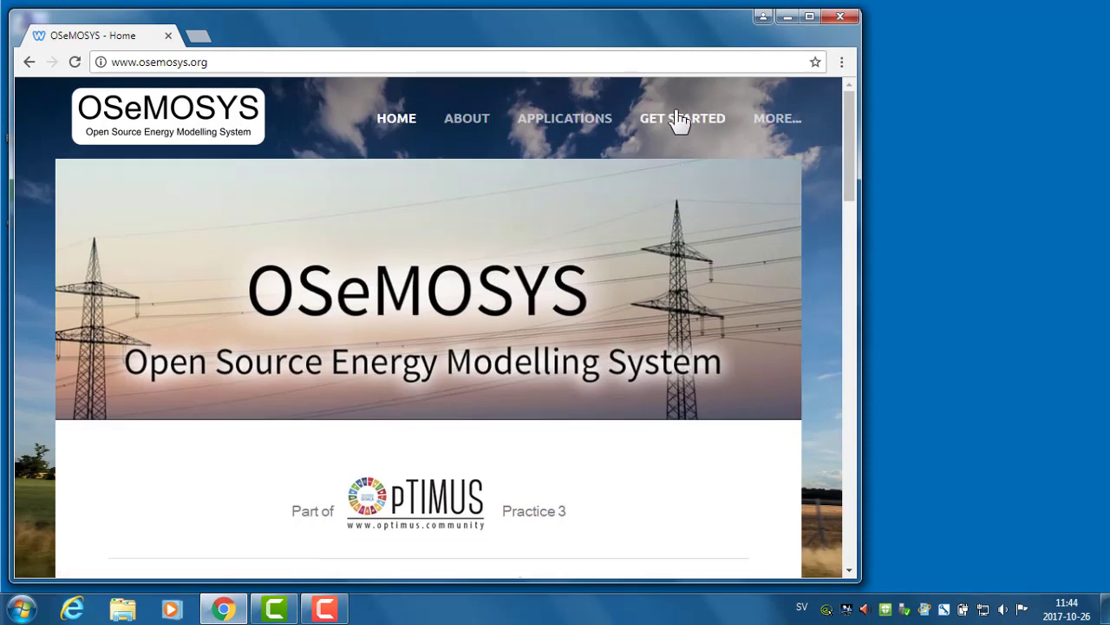
Open the Get Started page and scroll to the MoManI downloads for Windows 10 and 7/8.
click(685, 128)
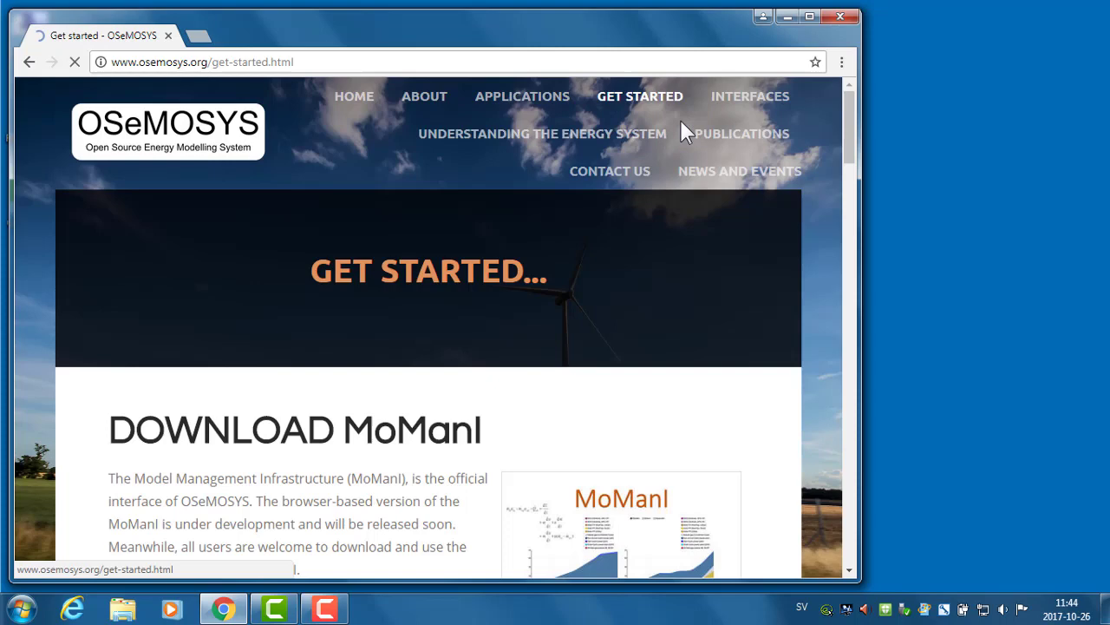
scroll(578, 205, down, 4)
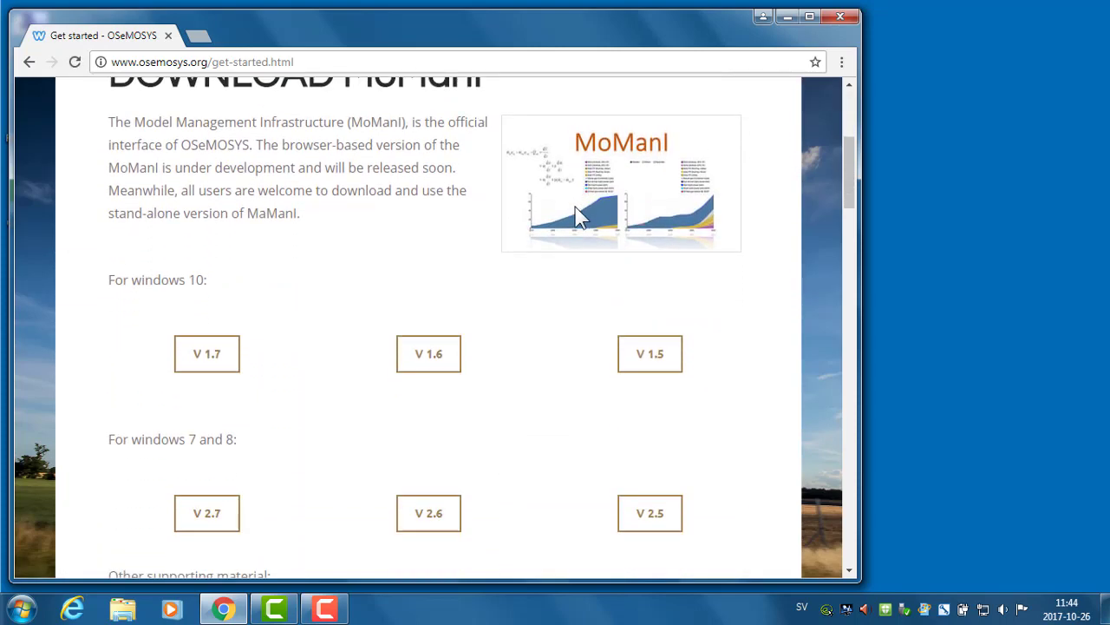
scroll(577, 208, down, 1)
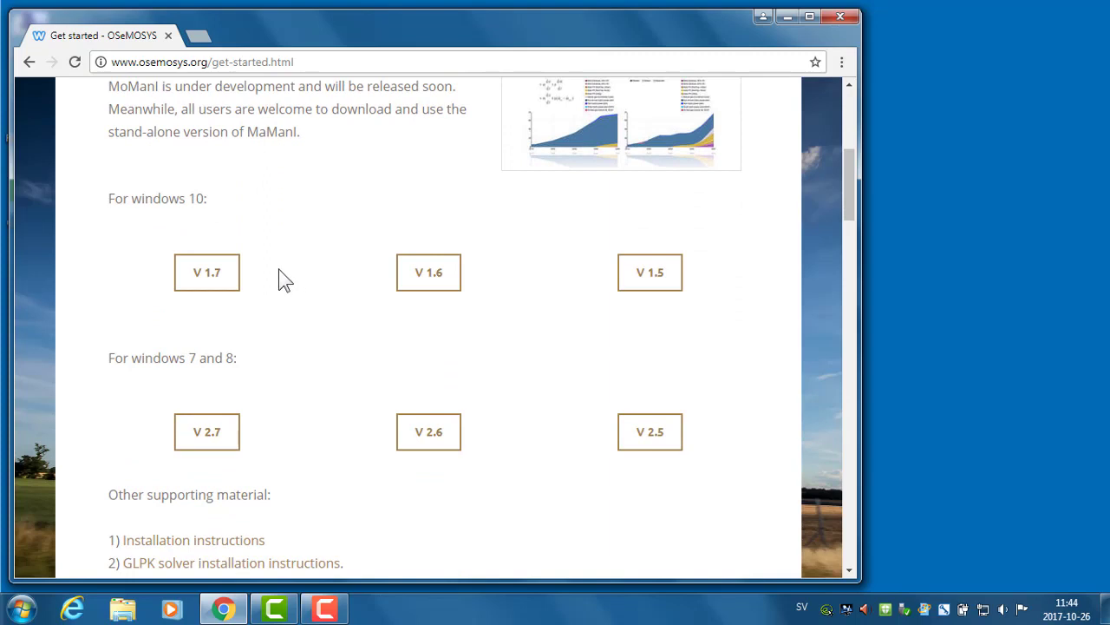
scroll(279, 278, up, 2)
scroll(278, 278, down, 1)
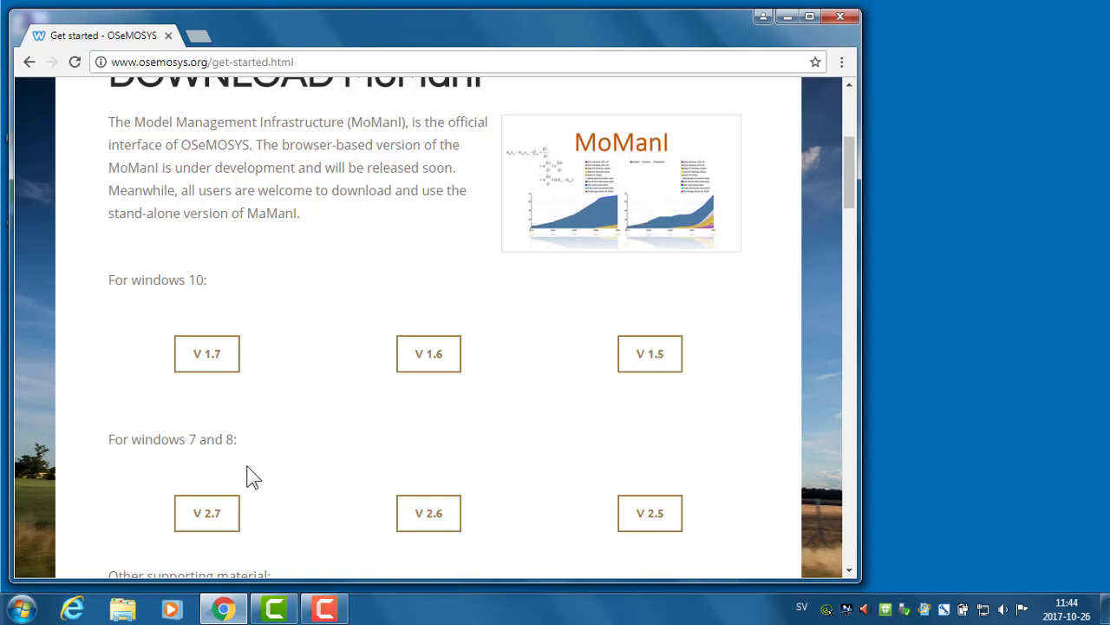
Follow the V 2.7 link and direct-download momani v2.7.zip from Dropbox, declining the sign-up.
click(230, 512)
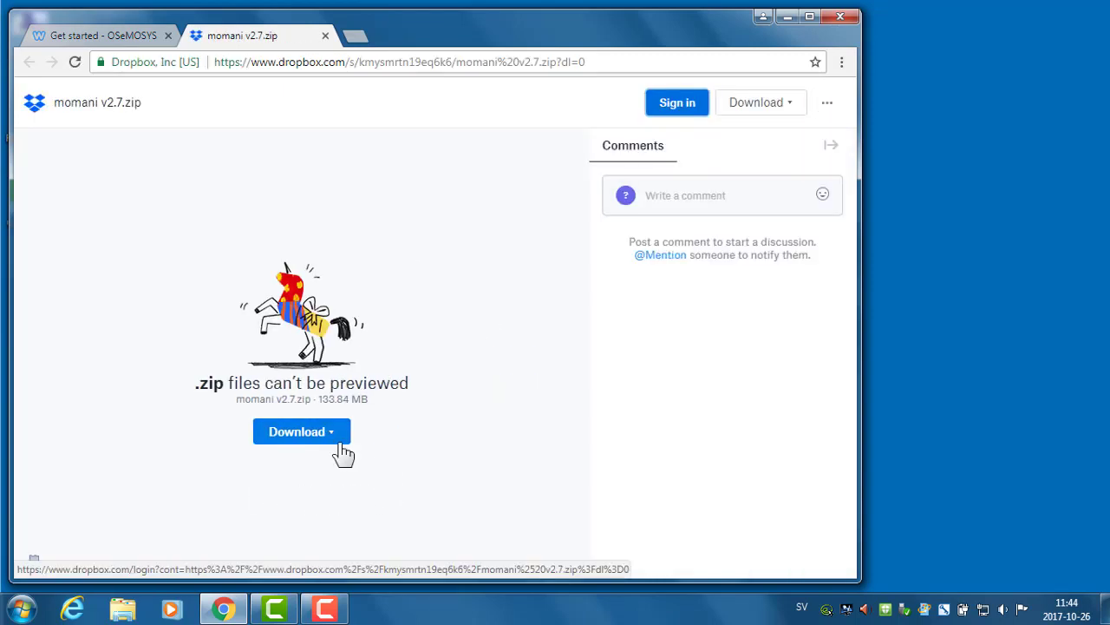
click(336, 438)
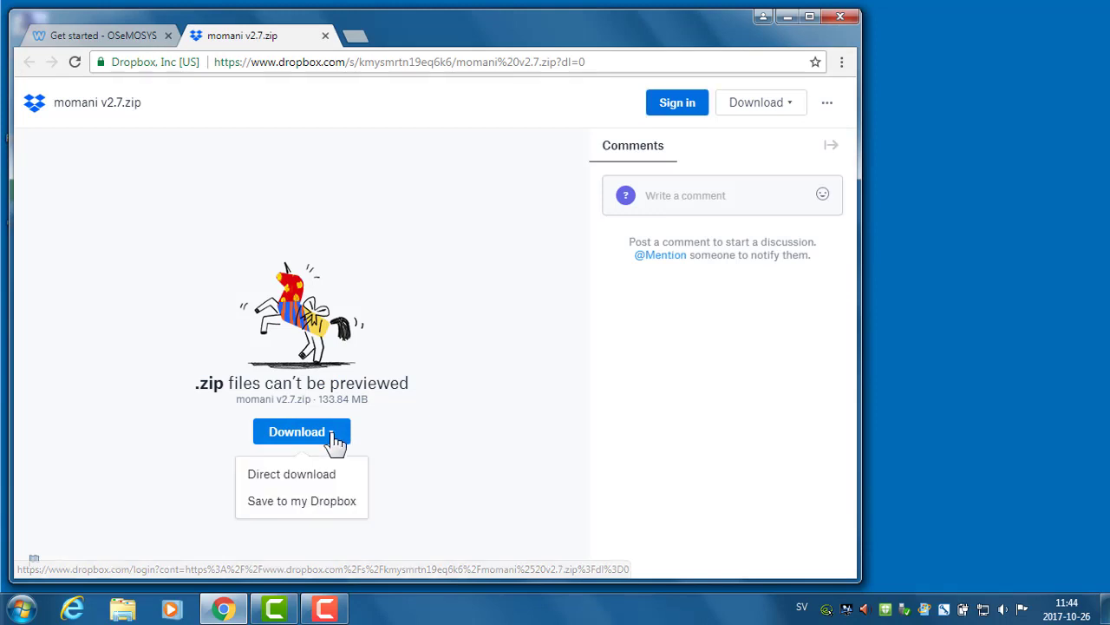
click(334, 477)
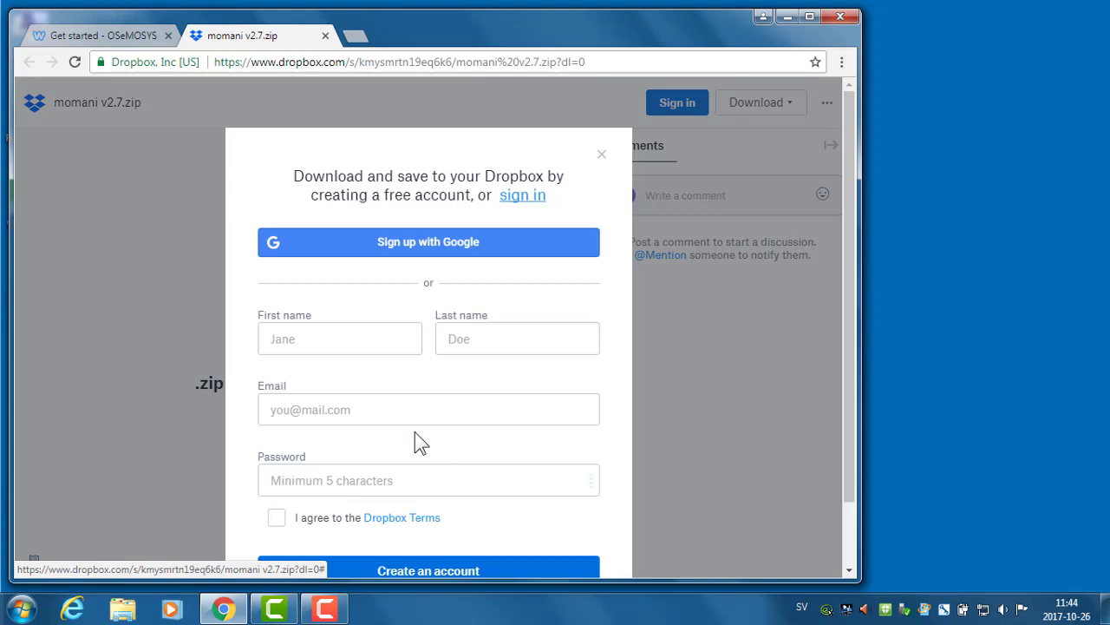
scroll(415, 432, down, 2)
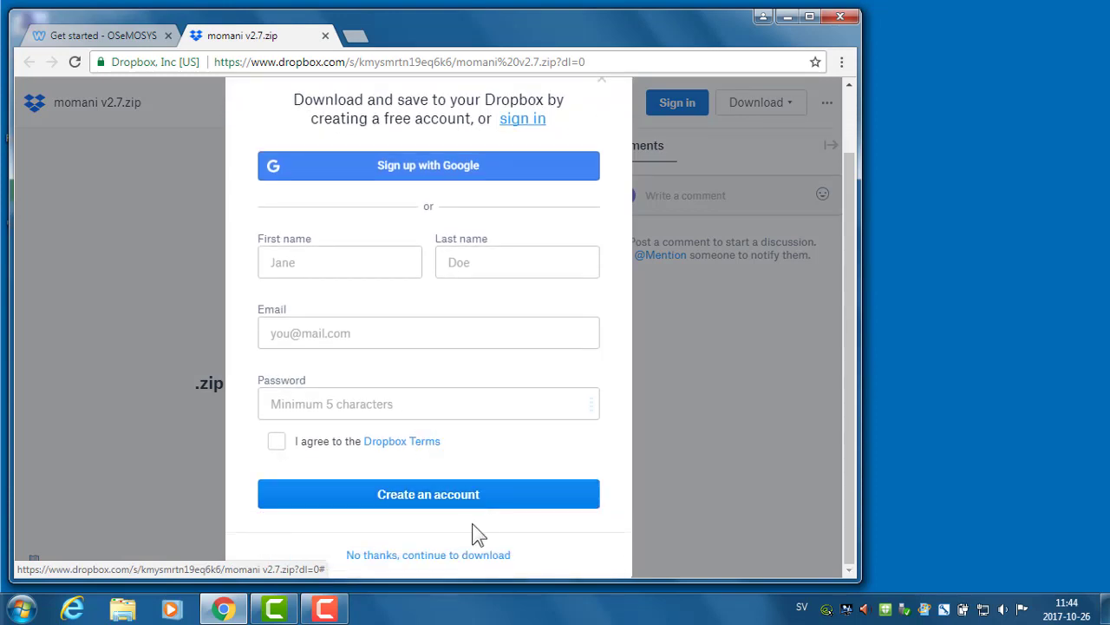
click(456, 555)
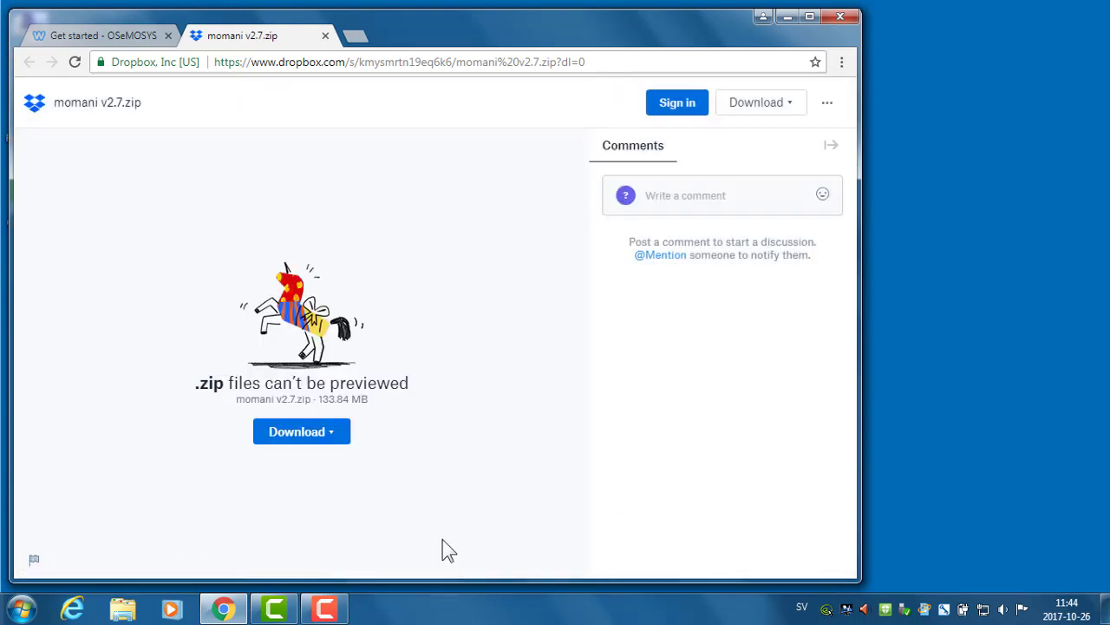
click(337, 442)
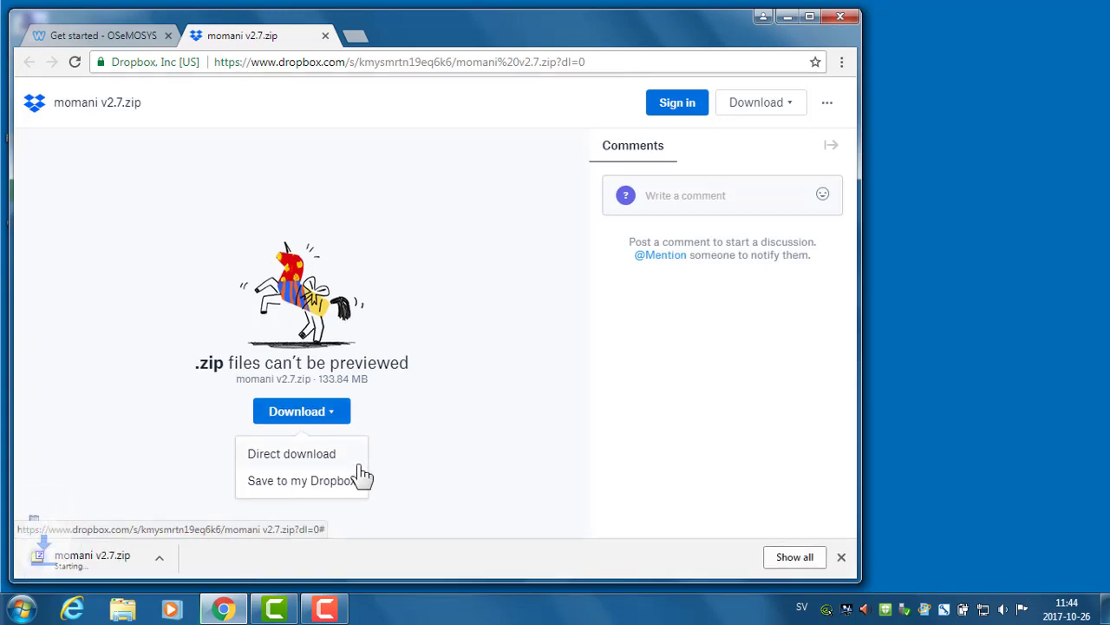
click(415, 455)
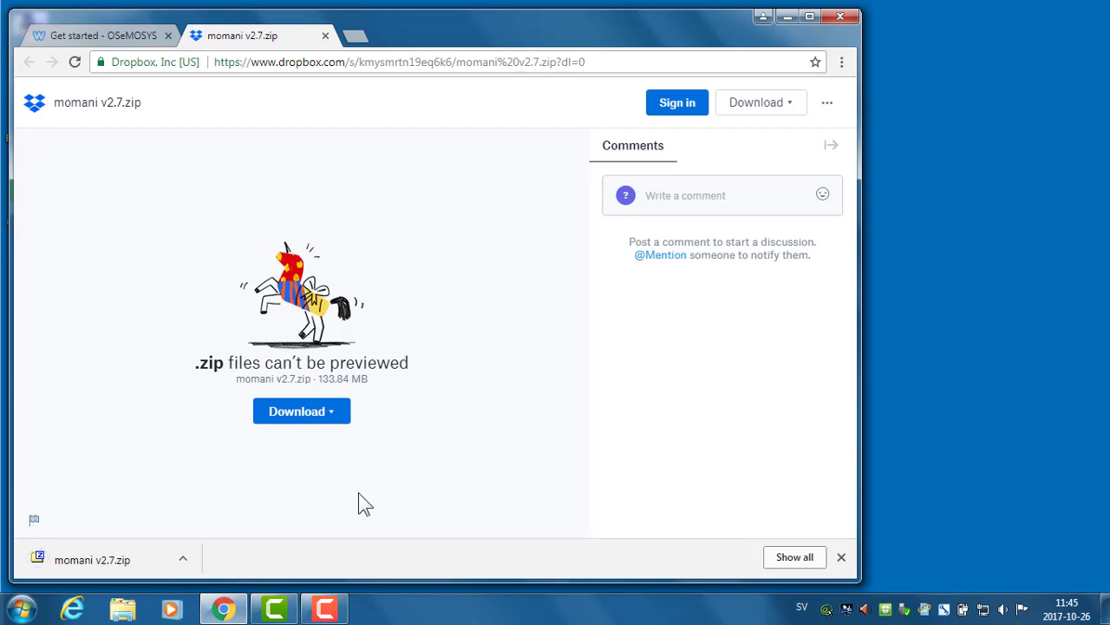
Cut the momani v2.7 zip from Downloads and paste it into the Documents library.
click(124, 610)
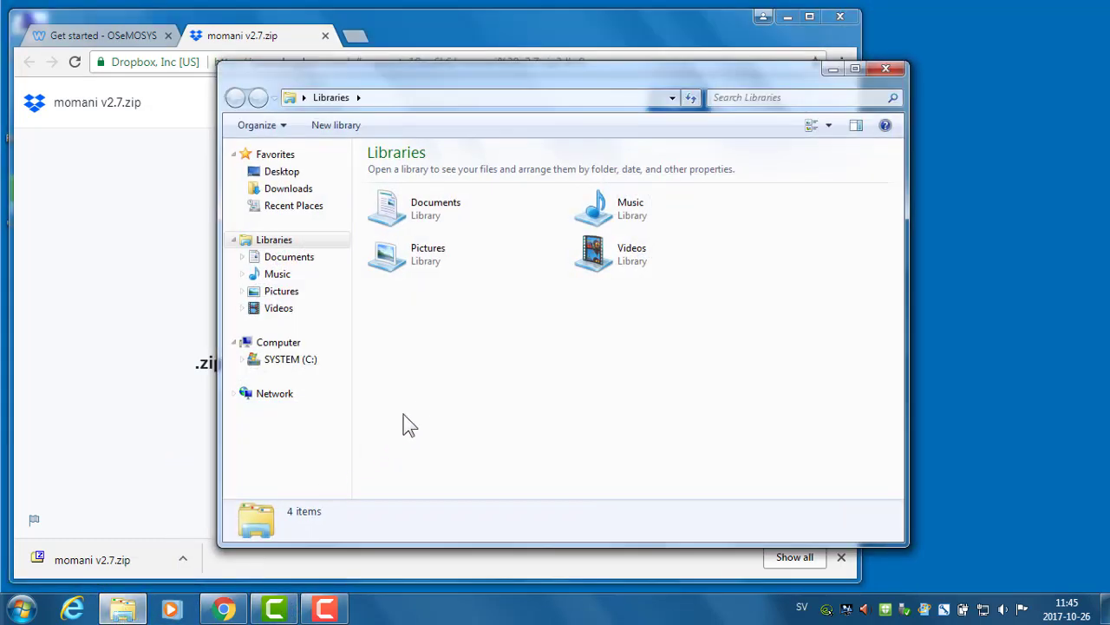
click(317, 198)
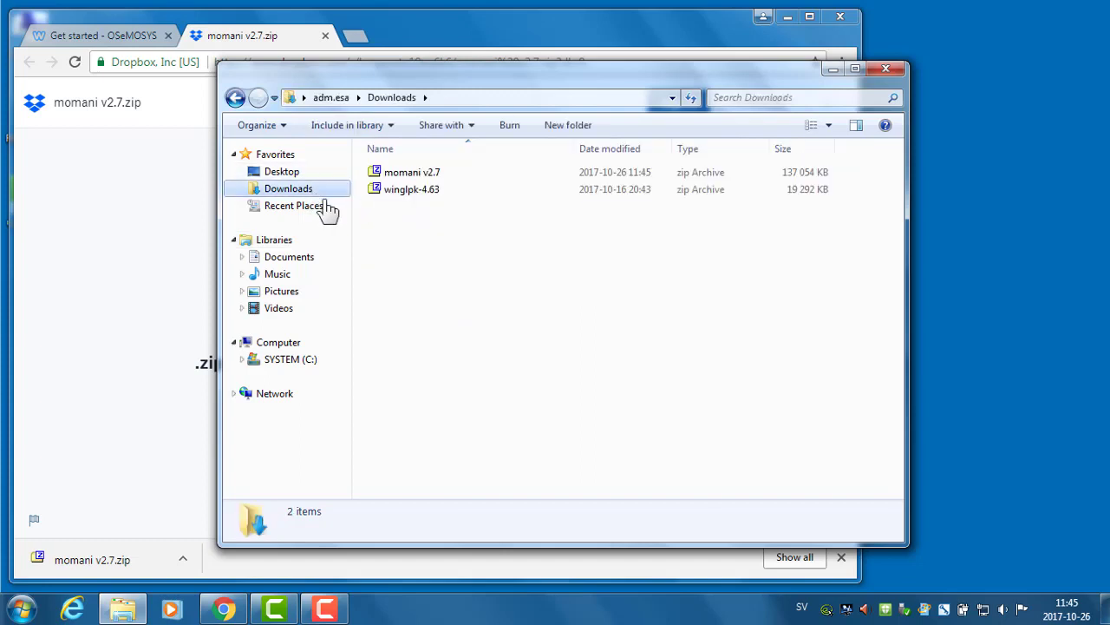
click(440, 171)
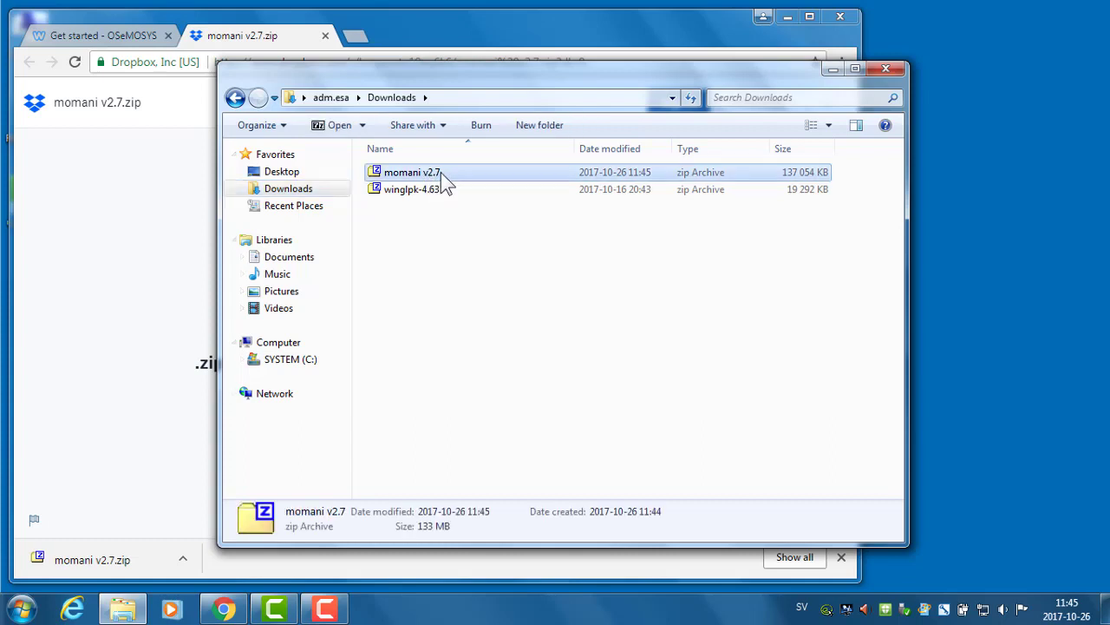
right_click(441, 172)
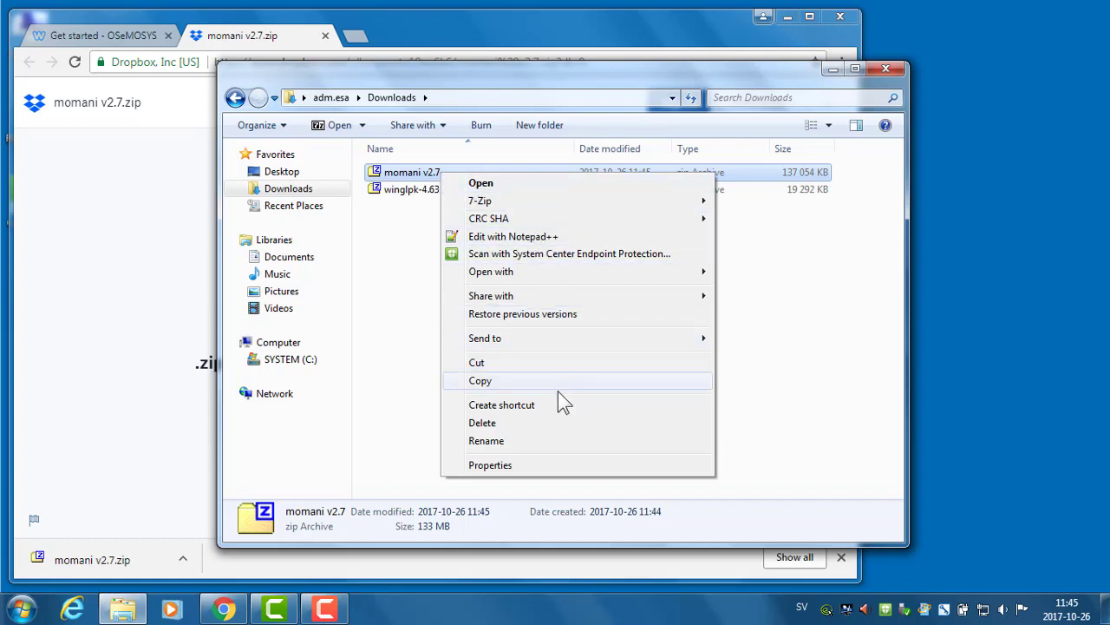
click(550, 363)
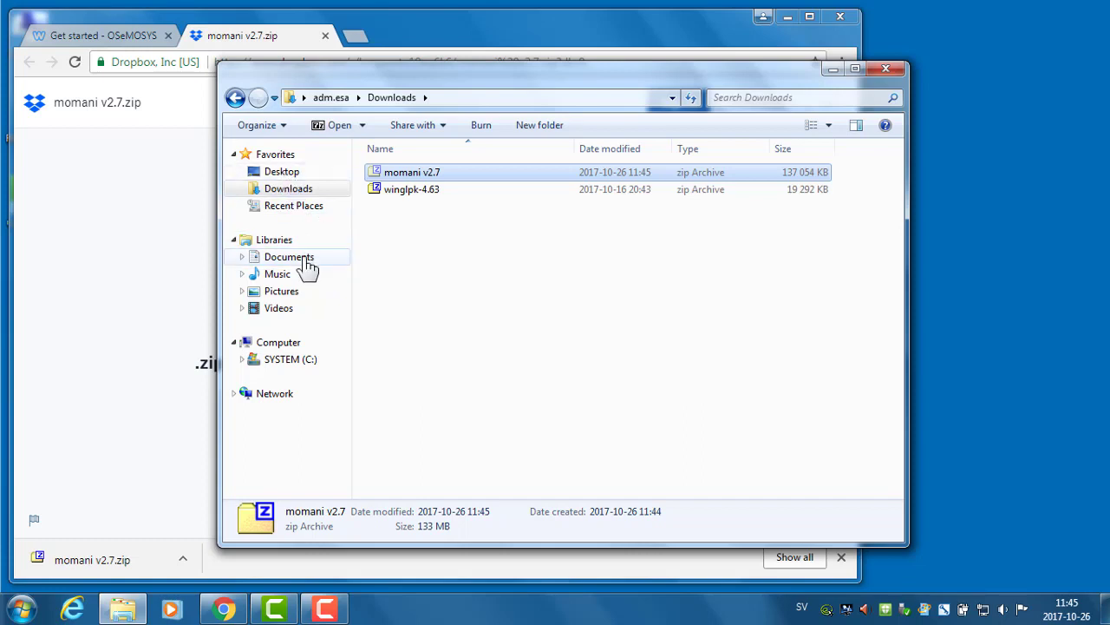
click(308, 261)
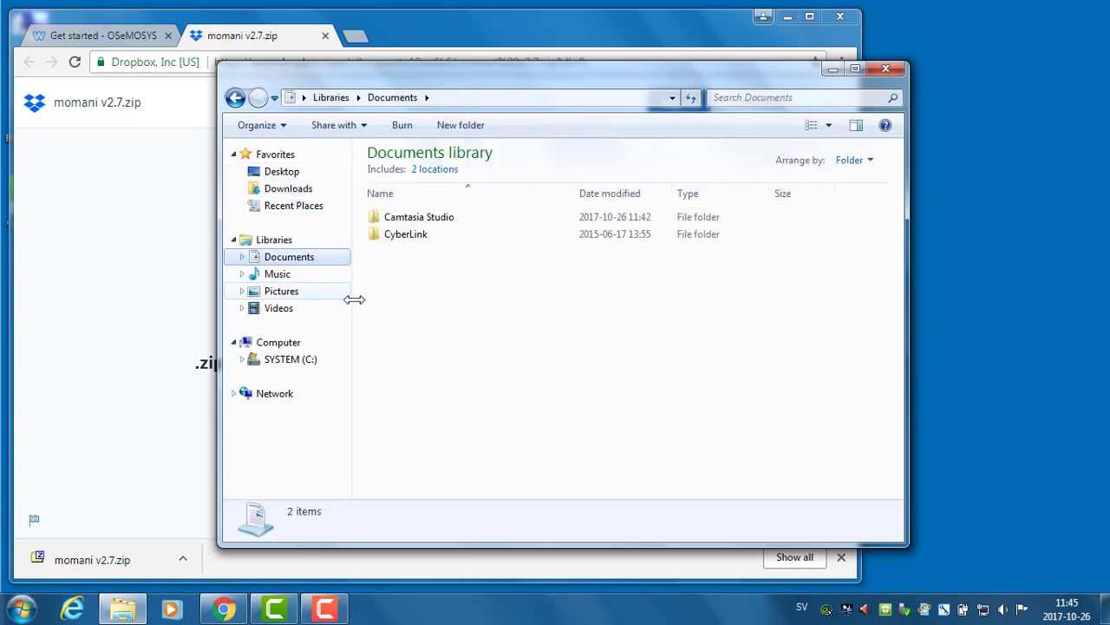
right_click(394, 284)
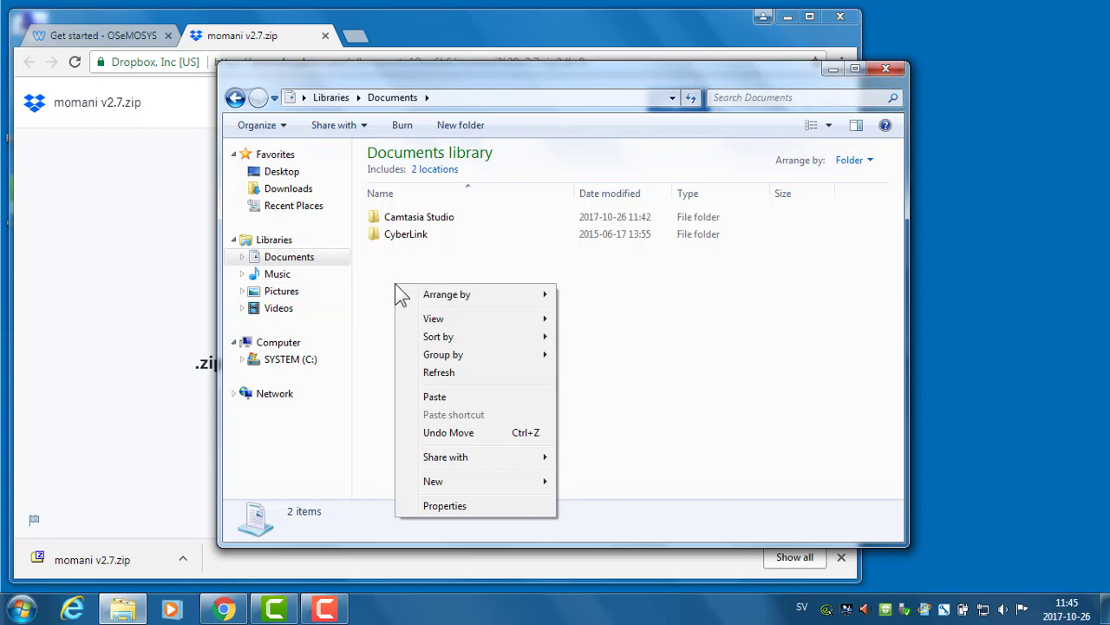
click(456, 396)
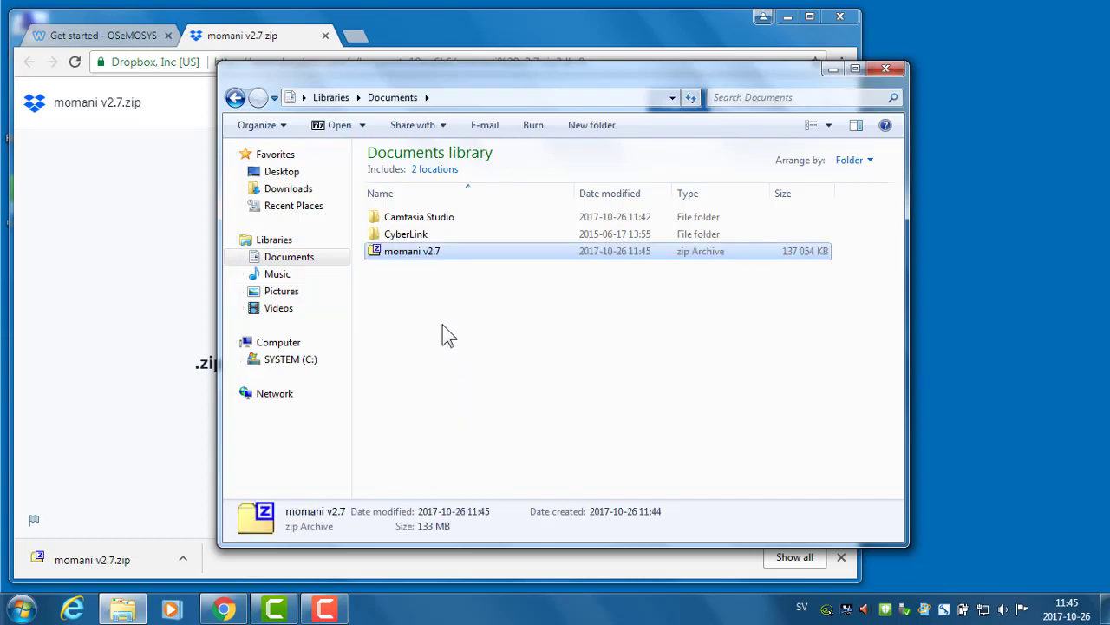
Extract momani v2.7 with 7-Zip 'Packa upp här', open the momani folder, and bring up deploy's menu.
right_click(401, 254)
mouse_move(421, 278)
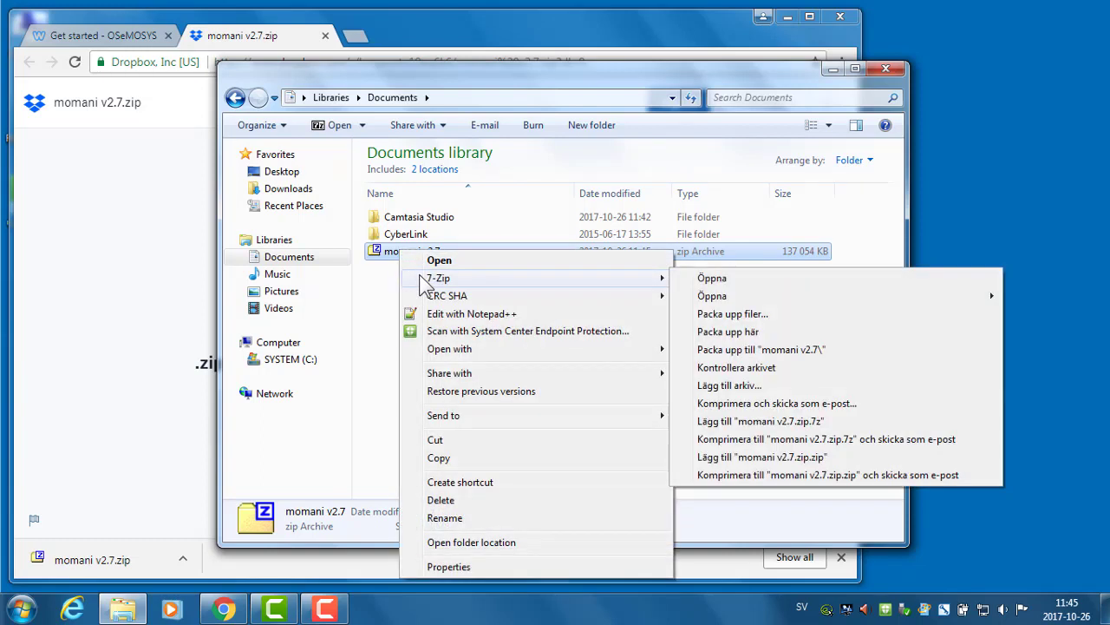
click(798, 334)
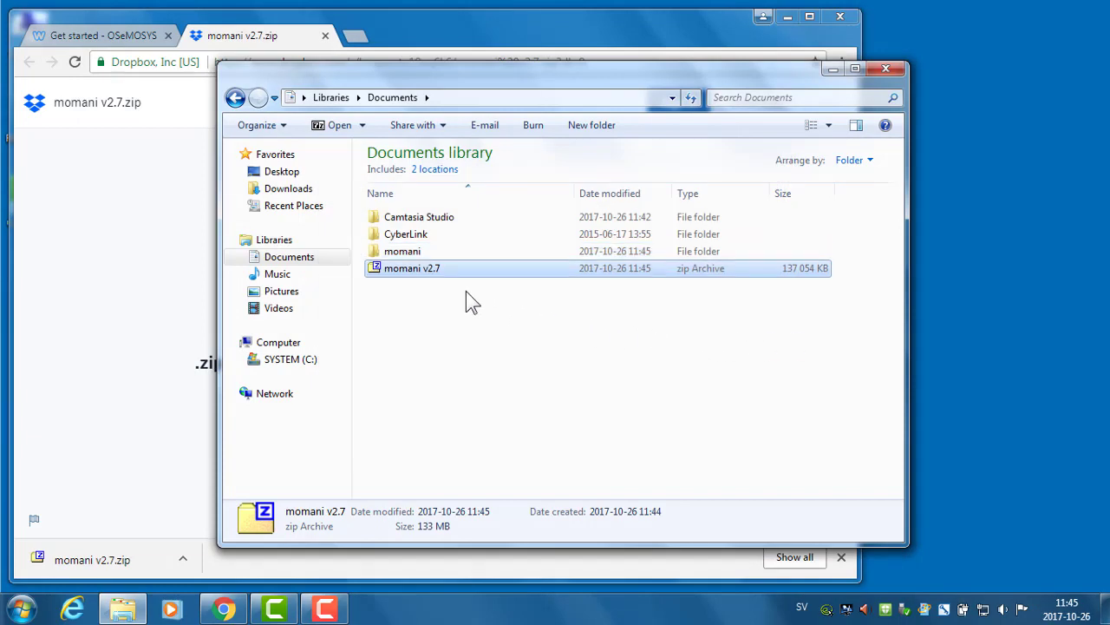
double_click(400, 258)
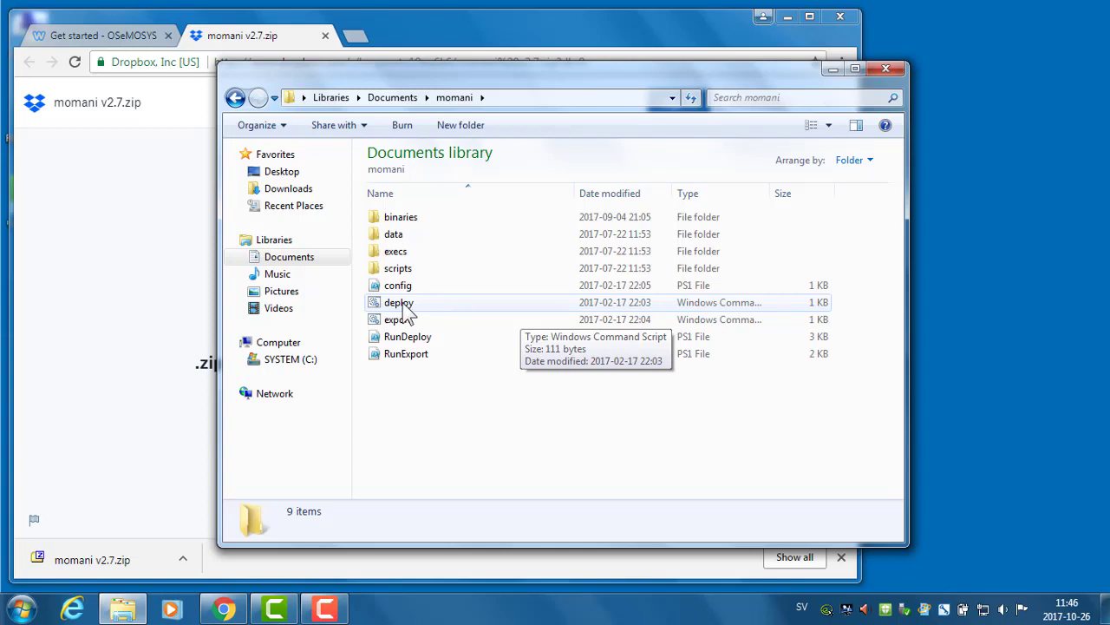
right_click(402, 306)
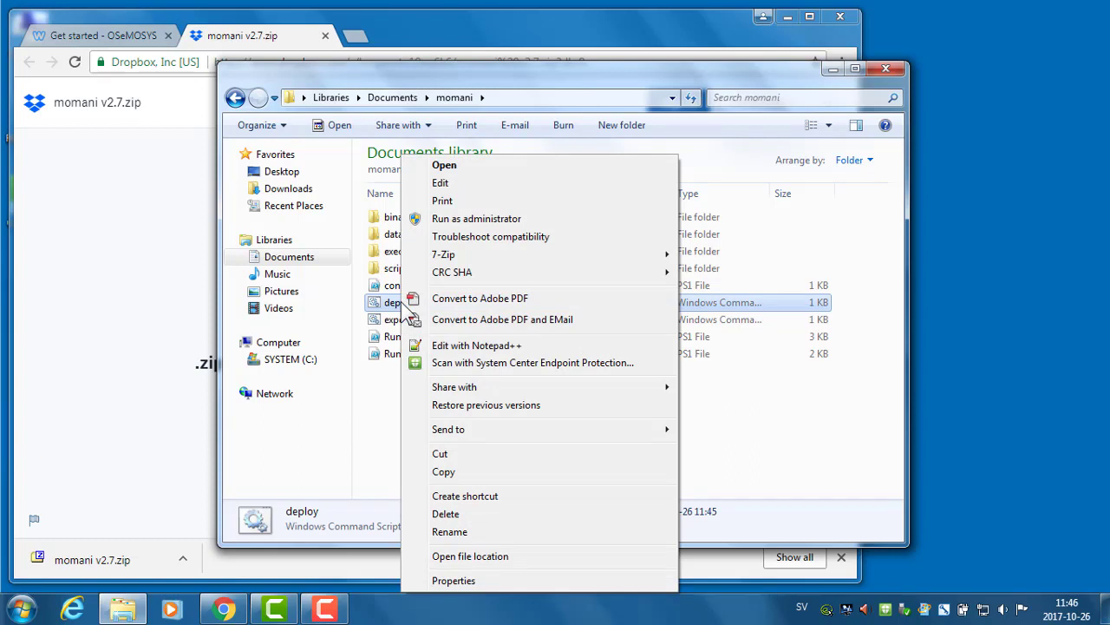
Run the deploy script as administrator and answer 'n' to decline the data import.
click(479, 222)
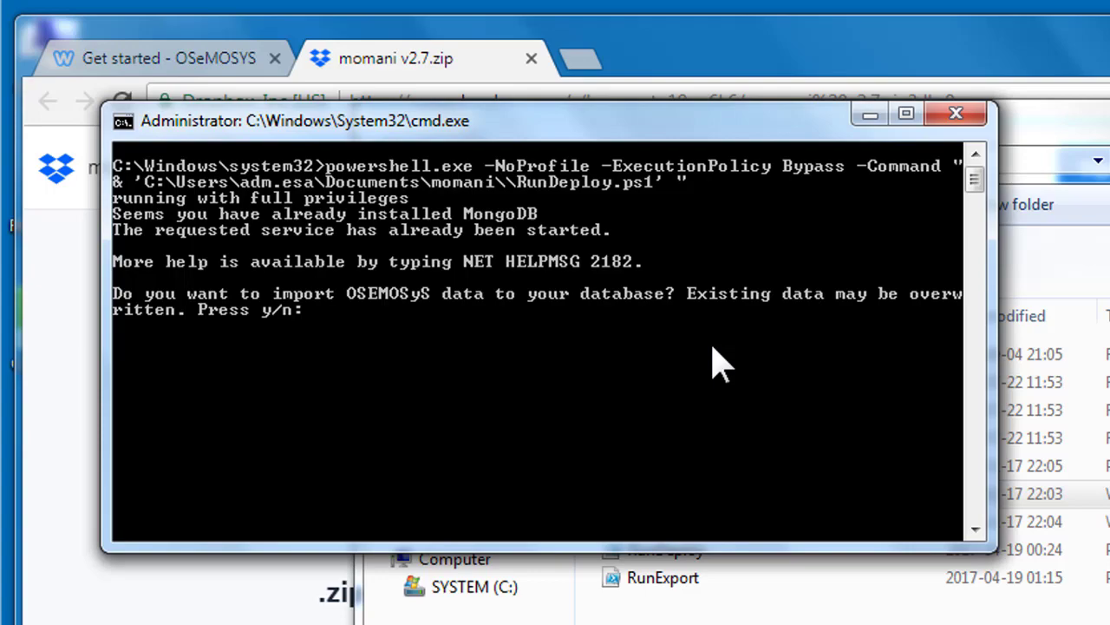
text(n)
key(Return)
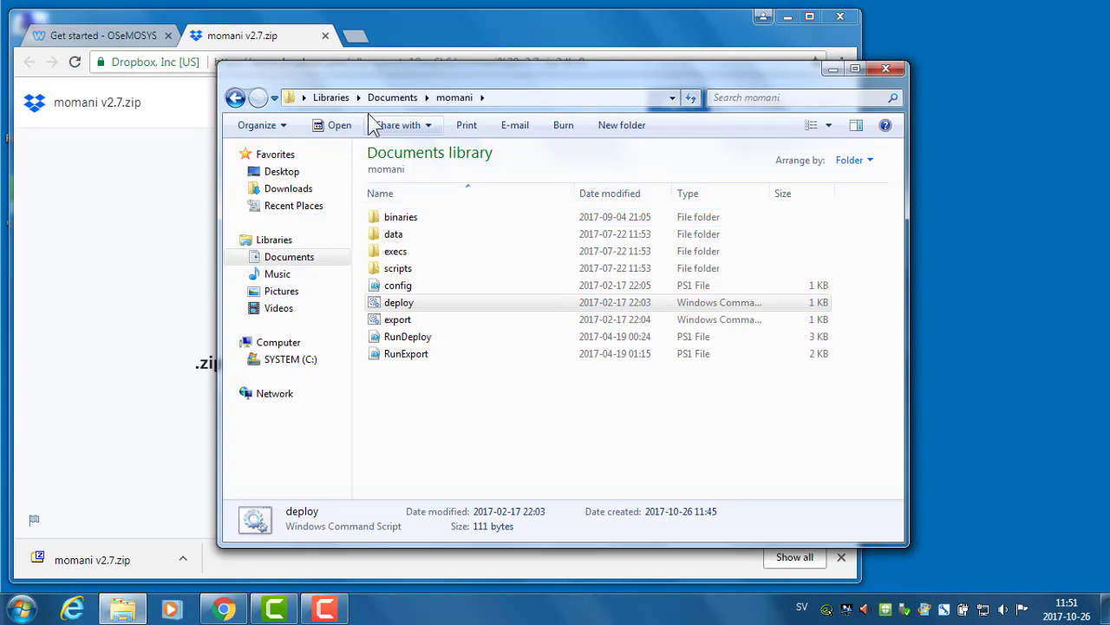
In a new Chrome tab, load localhost:8080 to show the empty MoManI Models page.
click(408, 37)
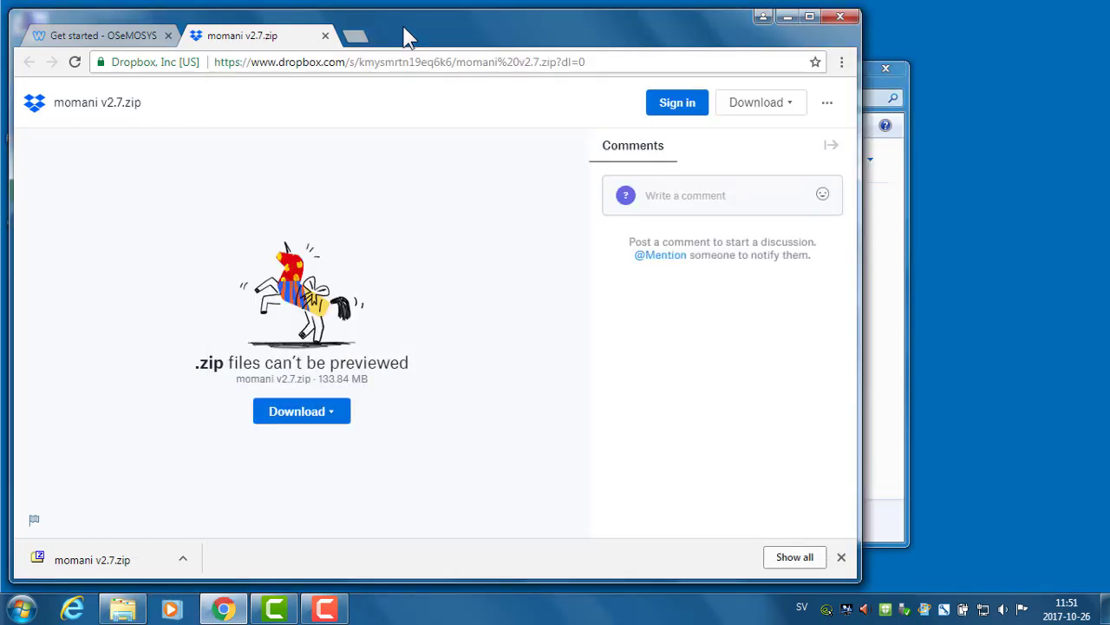
click(358, 36)
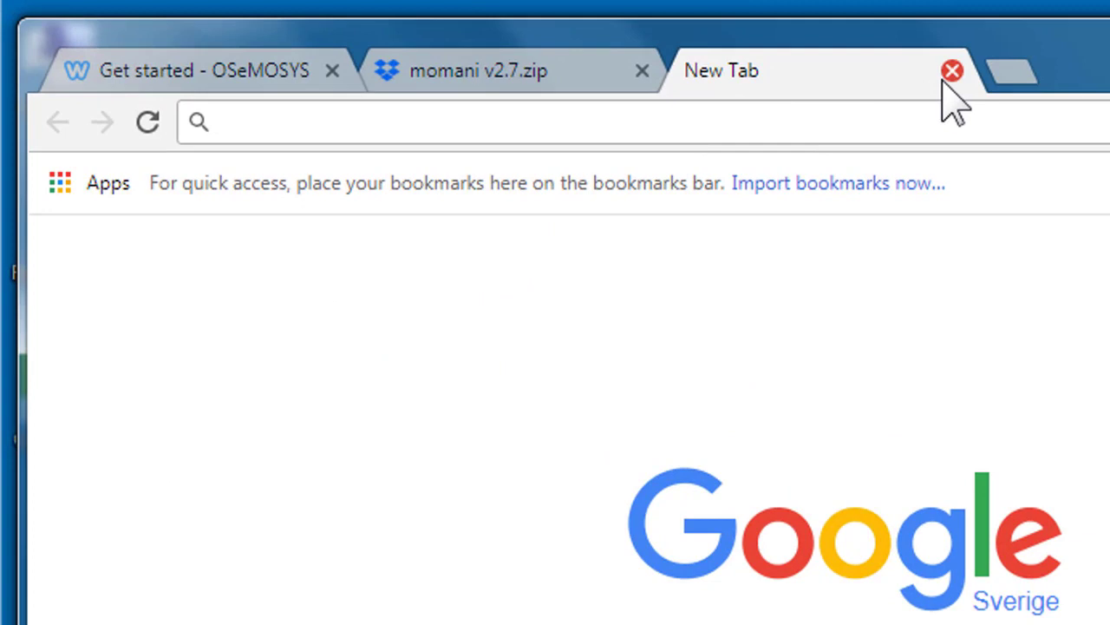
text(loc)
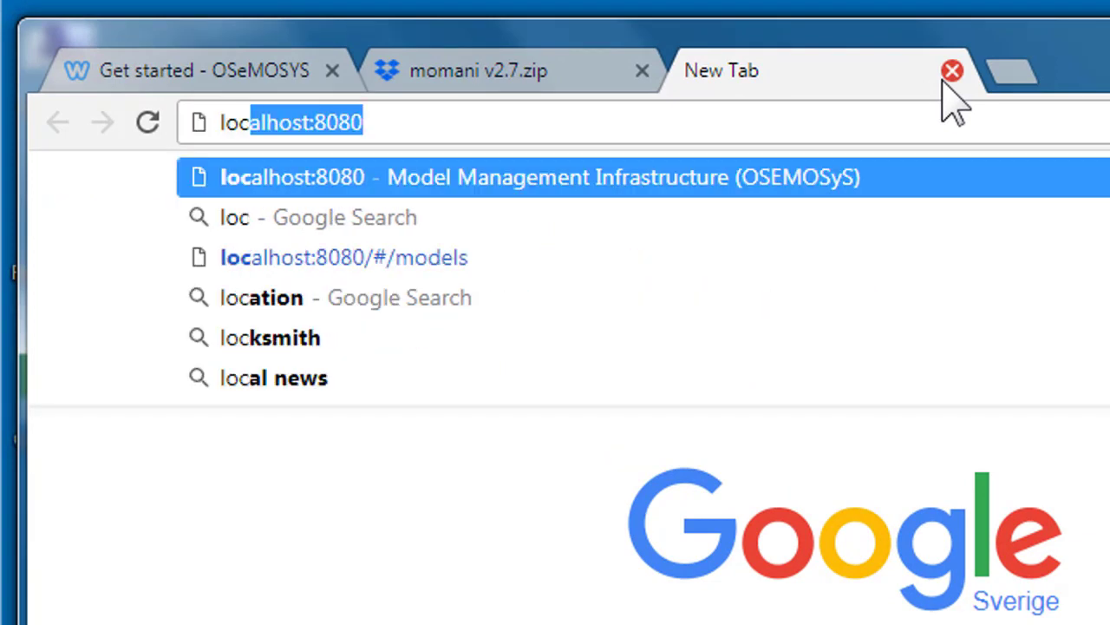
text(alhost)
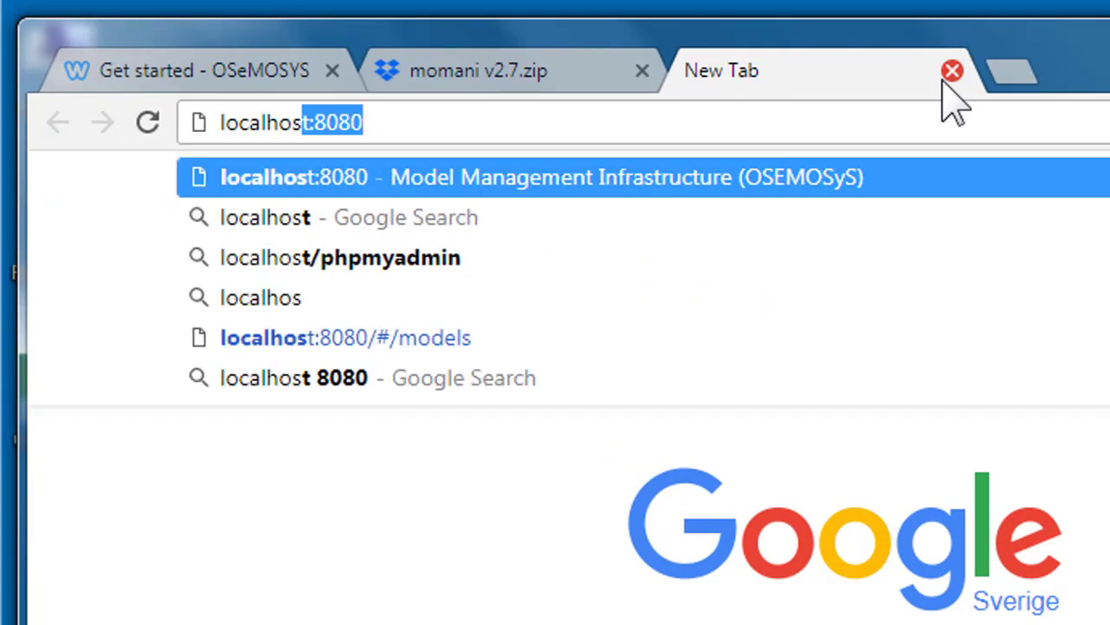
text(:)
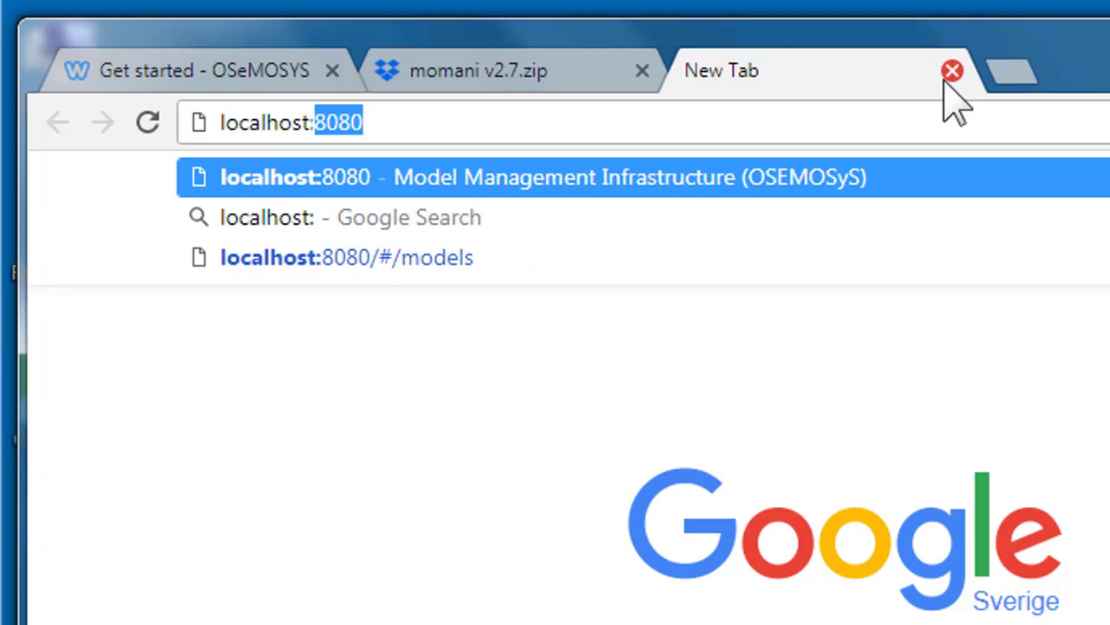
text(9)
key(BackSpace)
text(80)
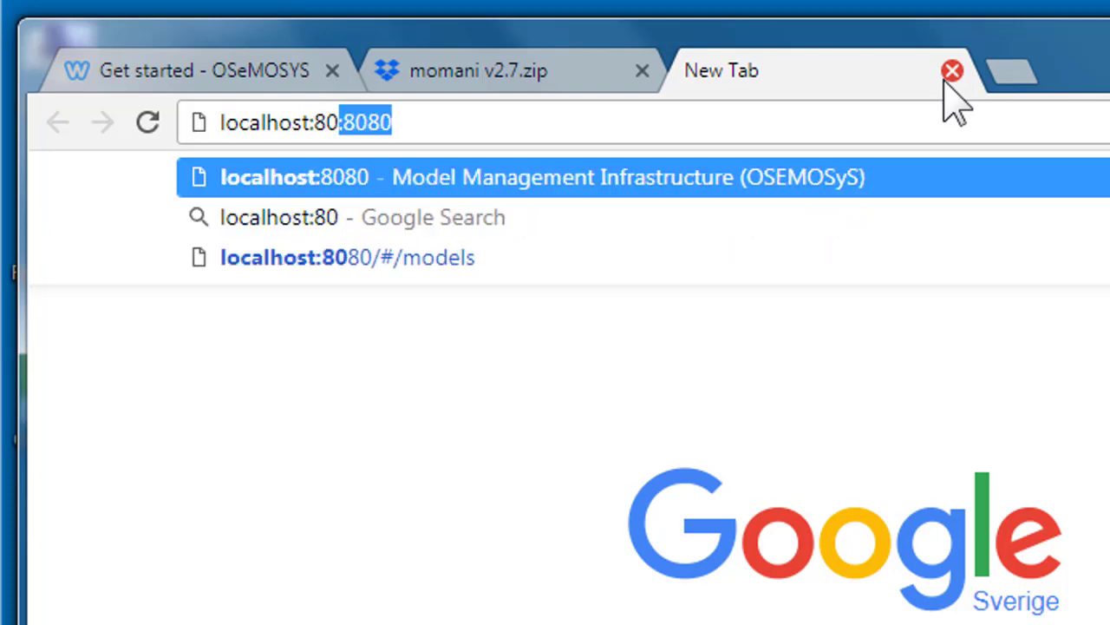
text(80)
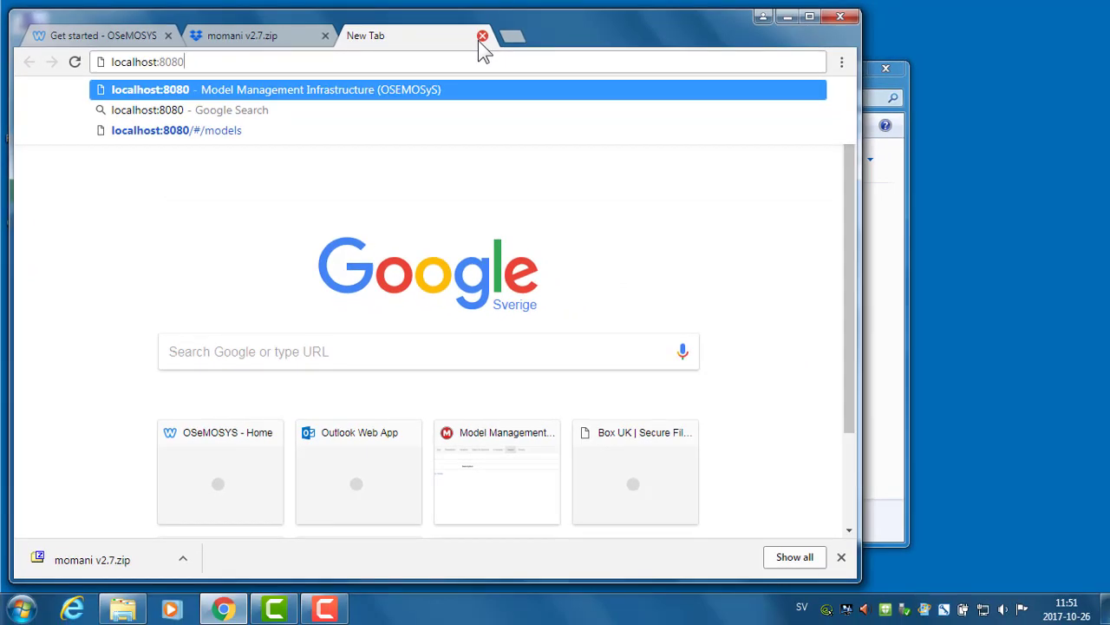
key(Return)
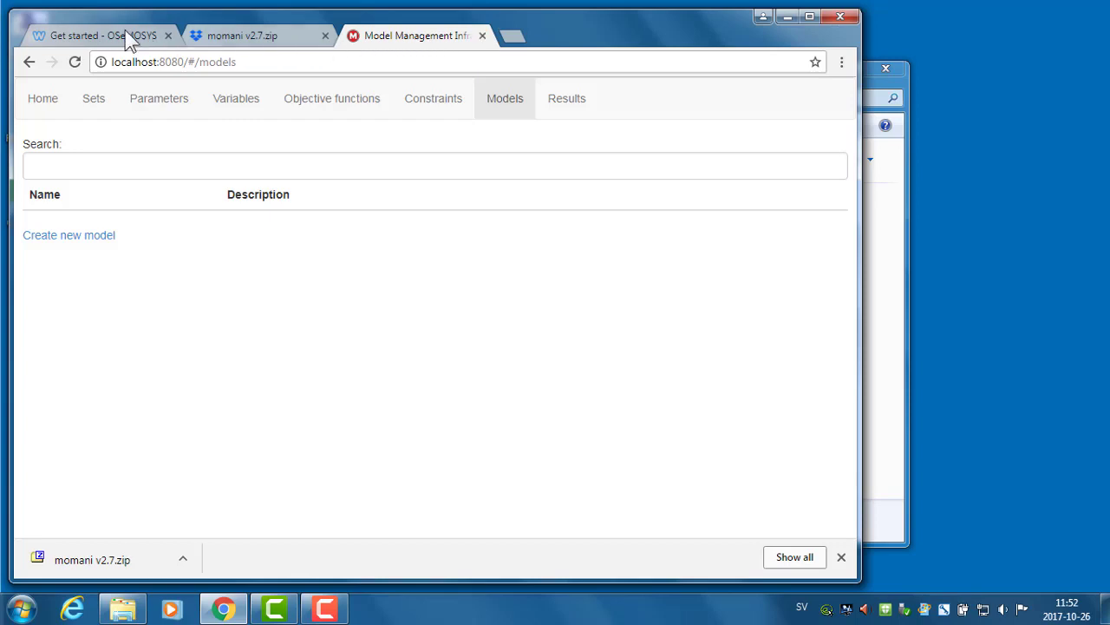
Open the GLPK solver installation PDF from Get started and follow its sourceforge.net/projects/winglpk link.
click(104, 39)
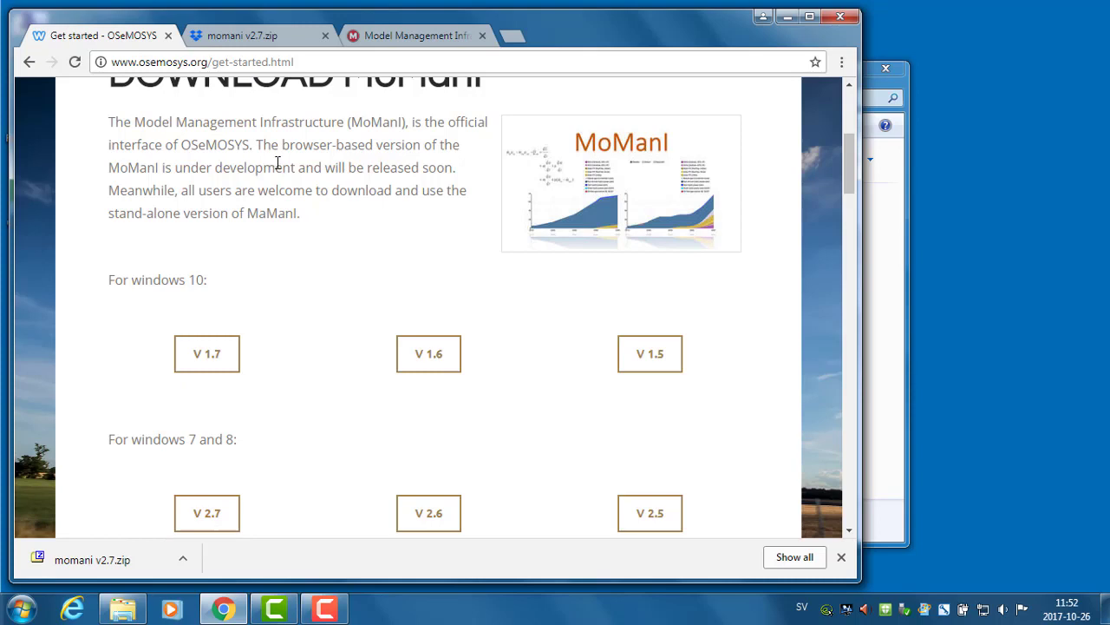
scroll(278, 164, down, 3)
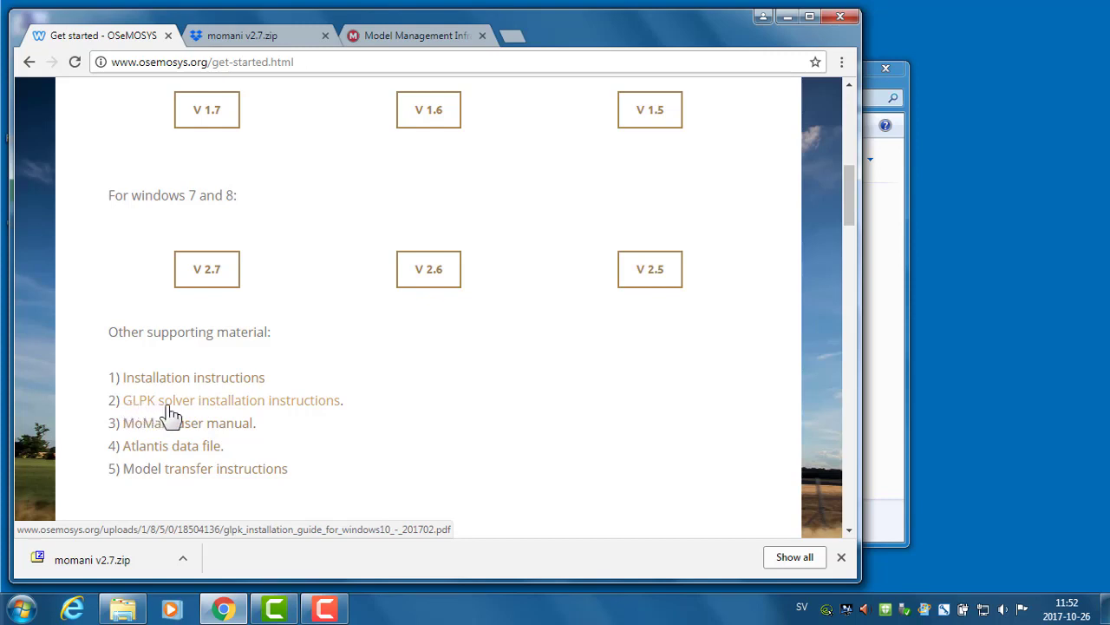
click(294, 403)
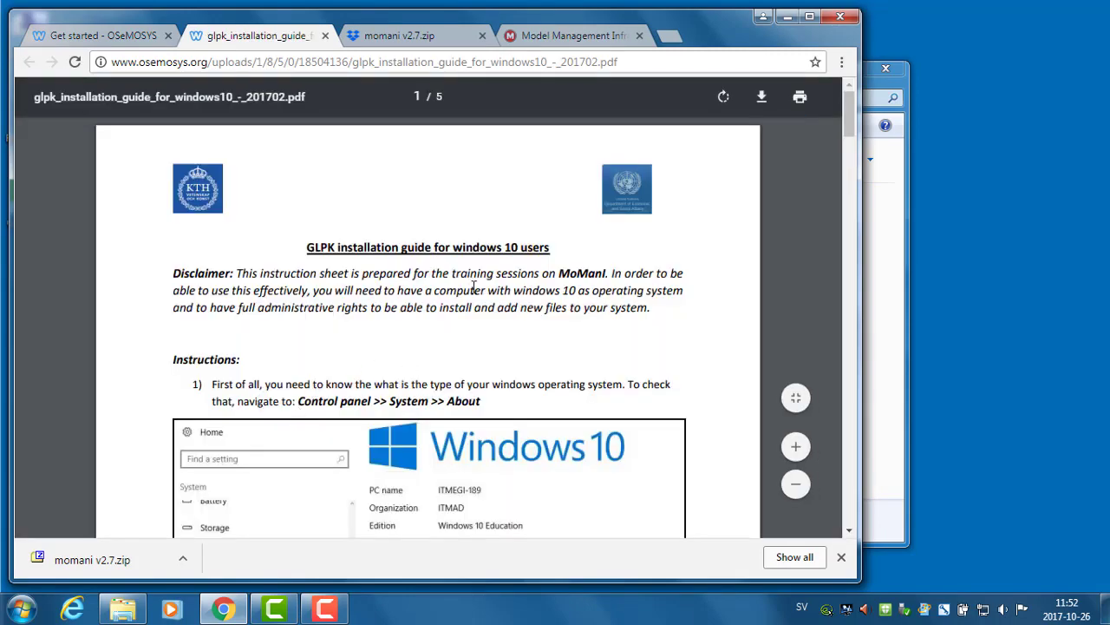
scroll(448, 282, down, 5)
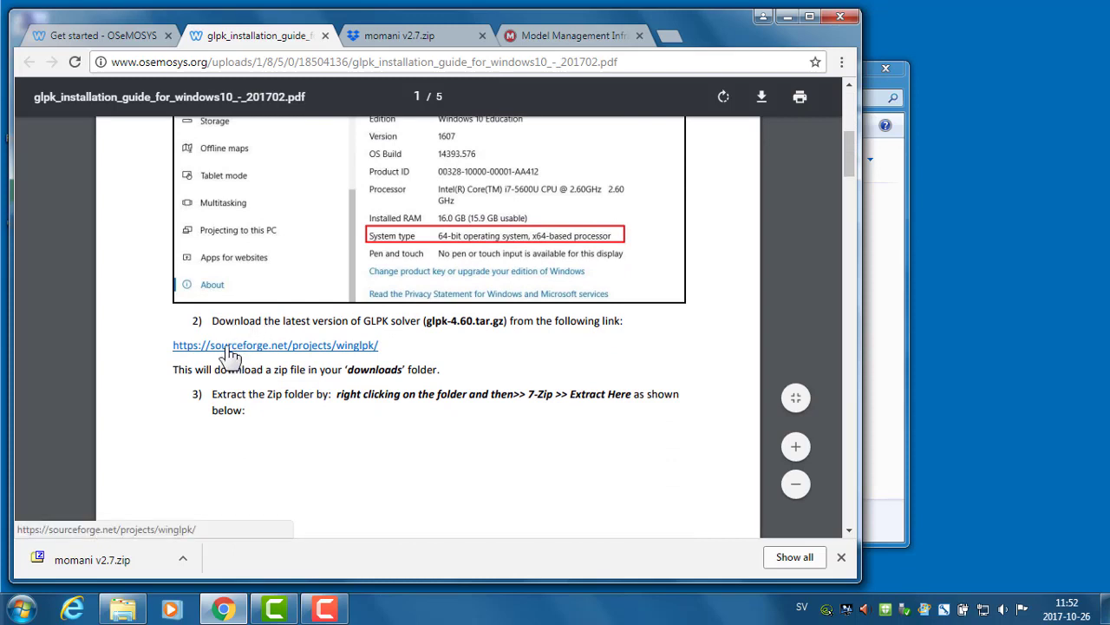
click(229, 347)
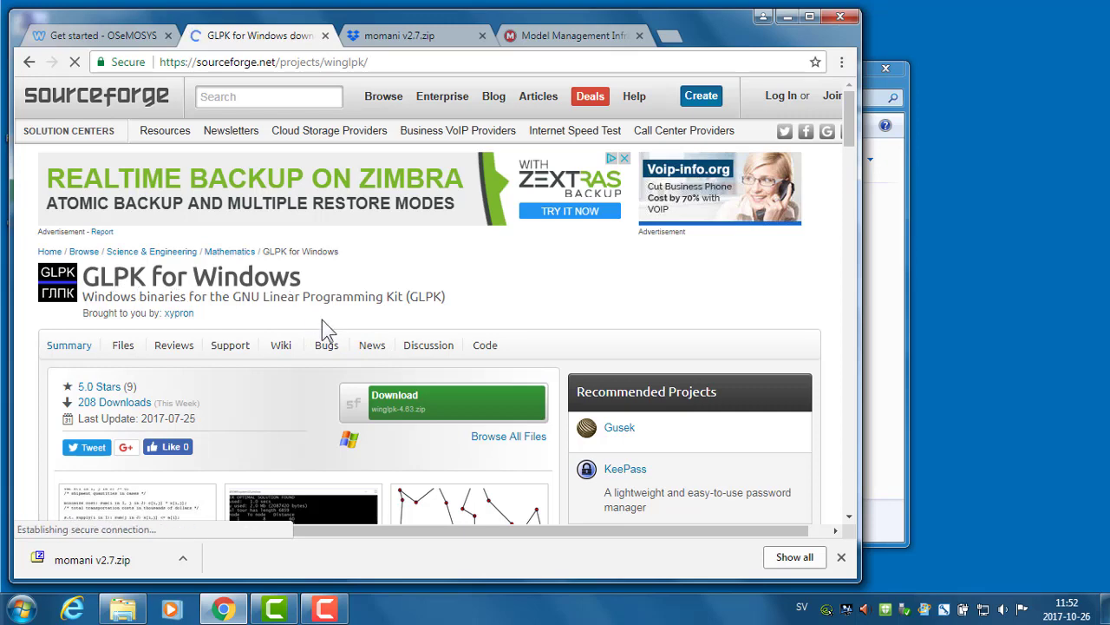
Download winglpk-4.63.zip (18.8 MB) from the GLPK for Windows SourceForge page.
click(451, 406)
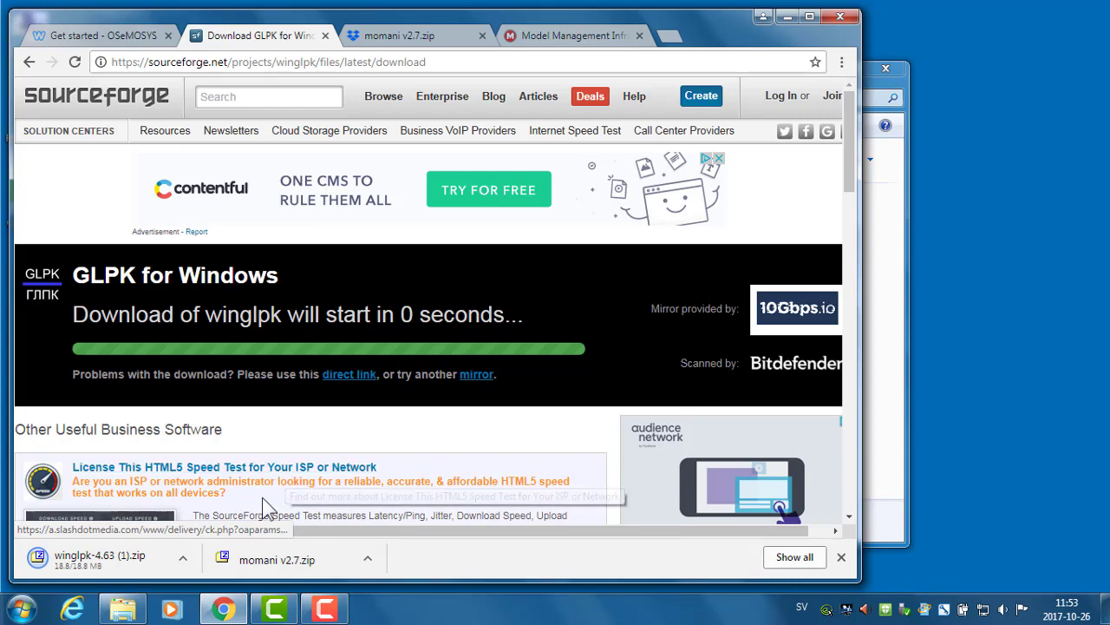
Extract winglpk-4.63 (1).zip in Downloads with 7-Zip 'Packa upp här', creating glpk-4.63.
mouse_move(132, 612)
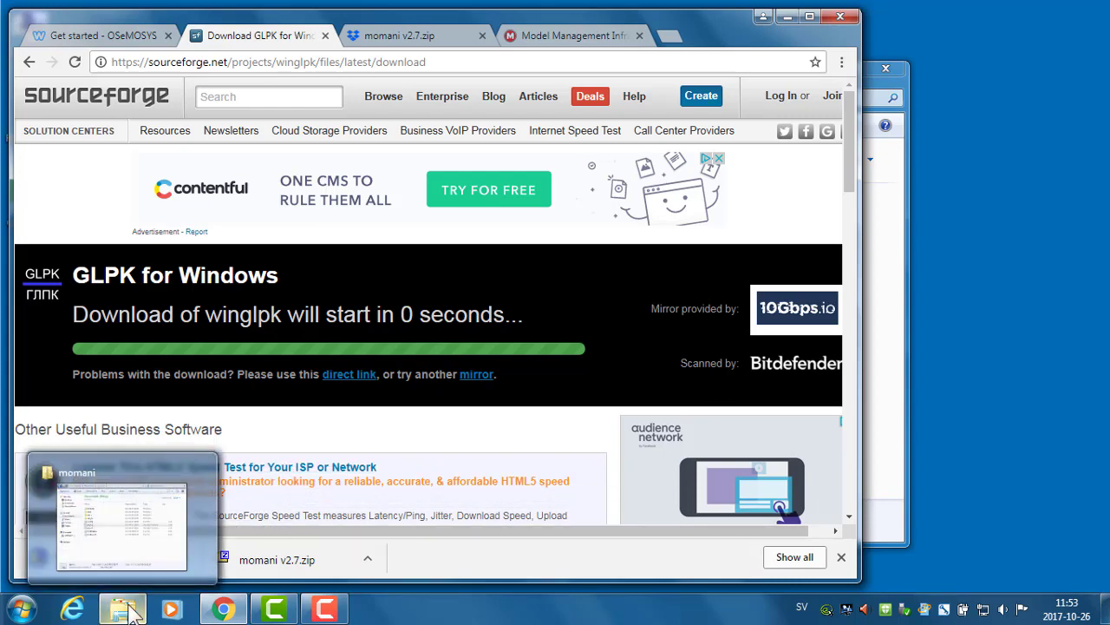
click(131, 612)
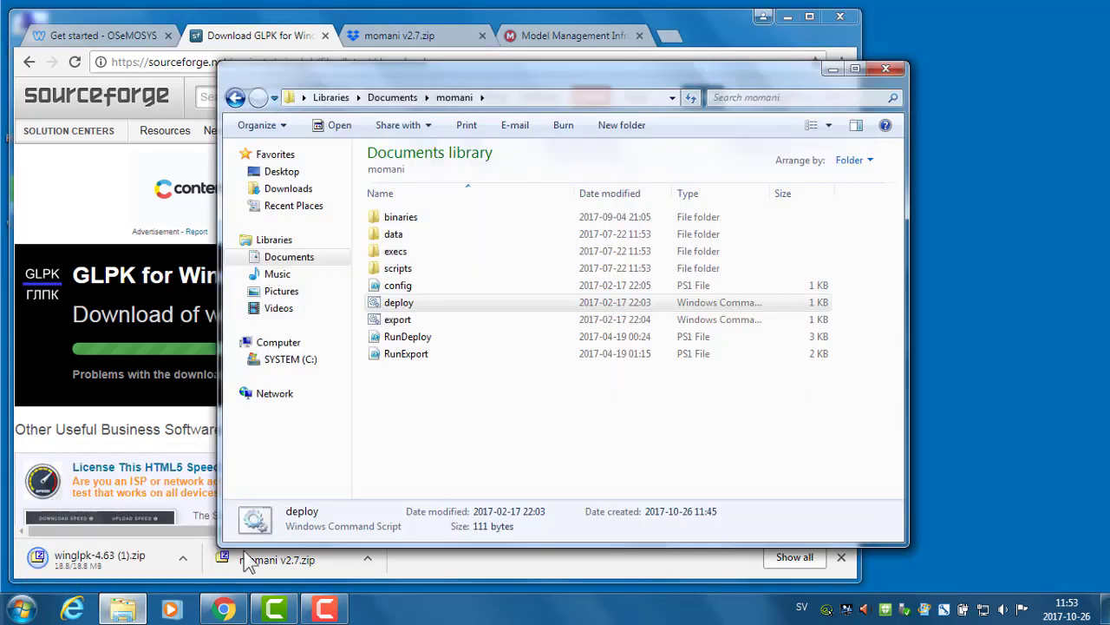
click(300, 191)
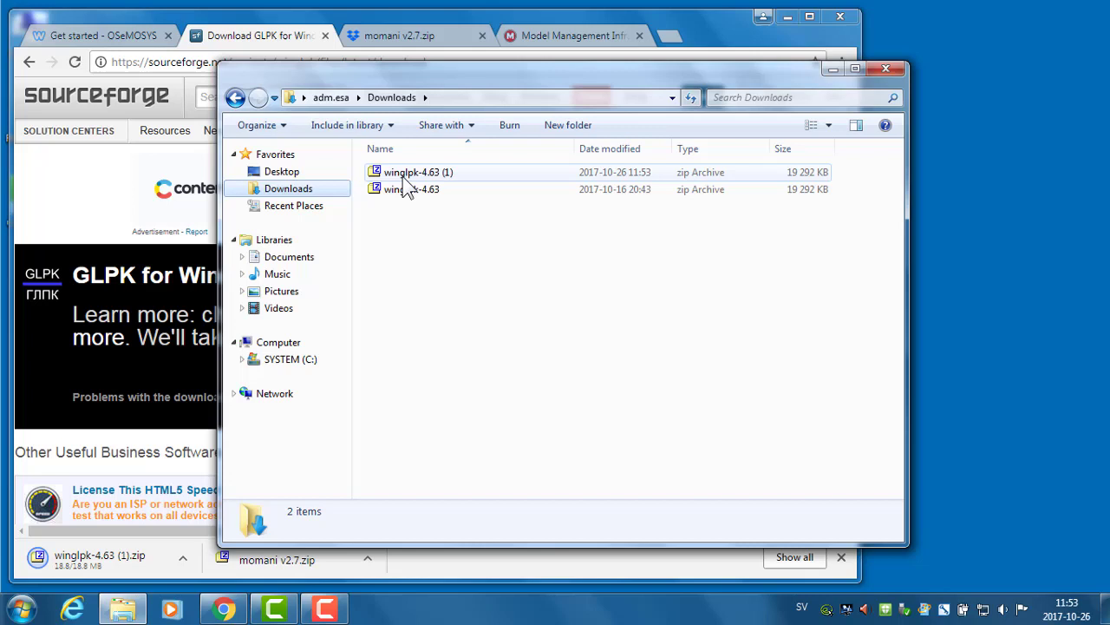
click(452, 173)
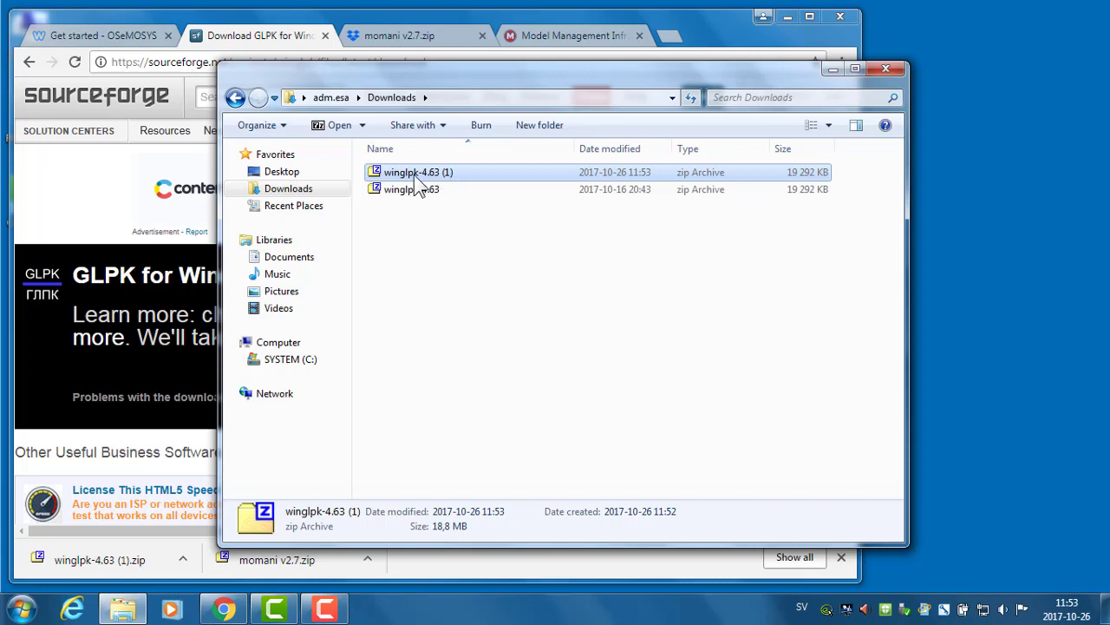
right_click(412, 174)
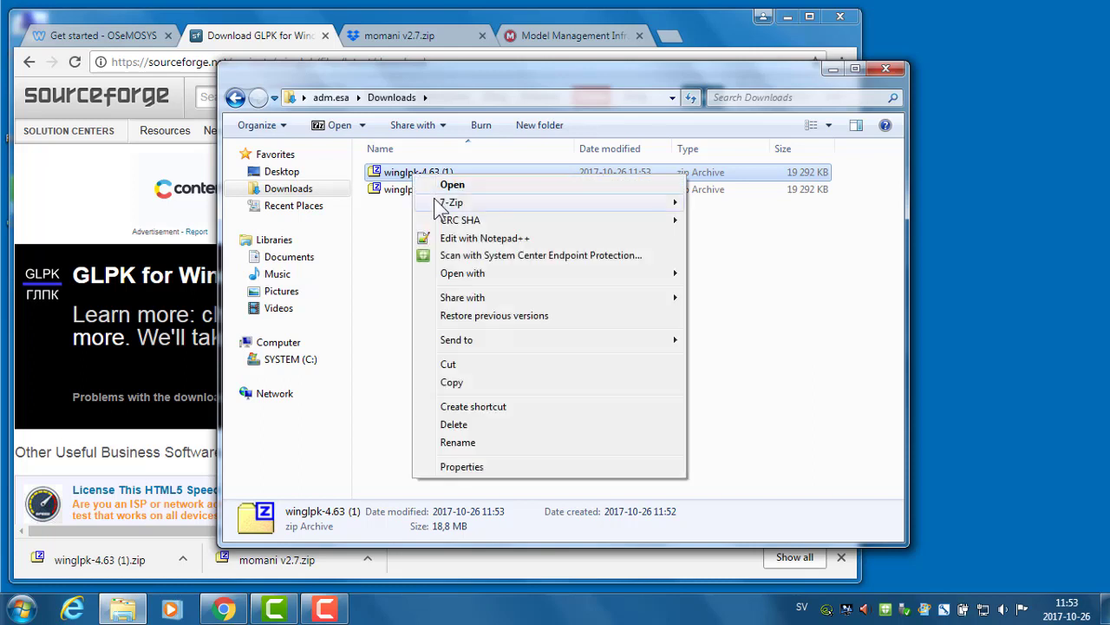
mouse_move(438, 204)
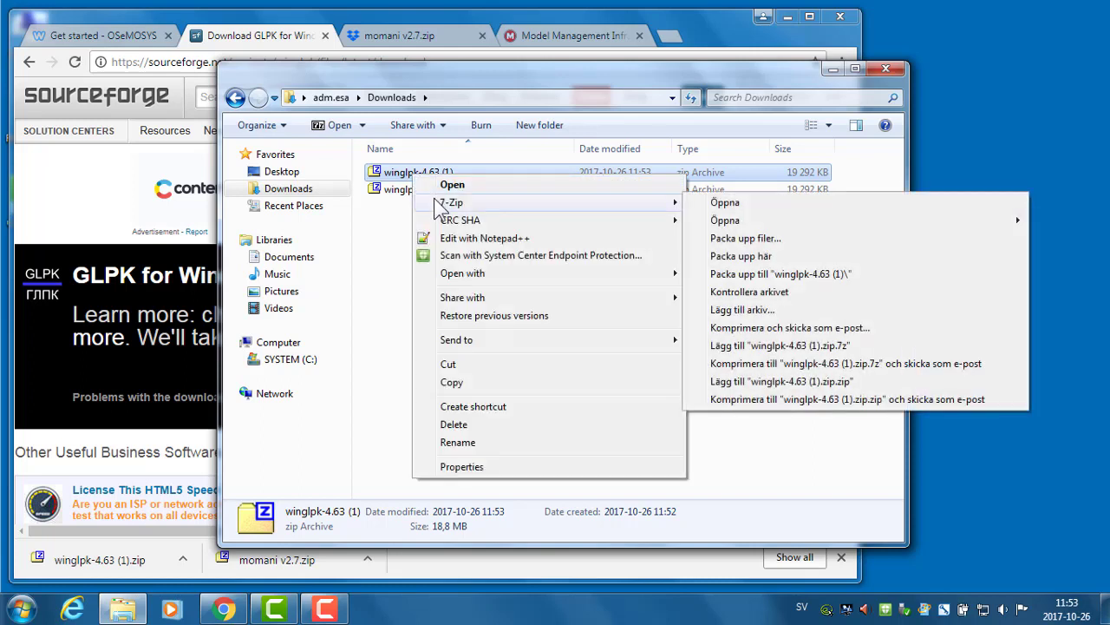
click(761, 262)
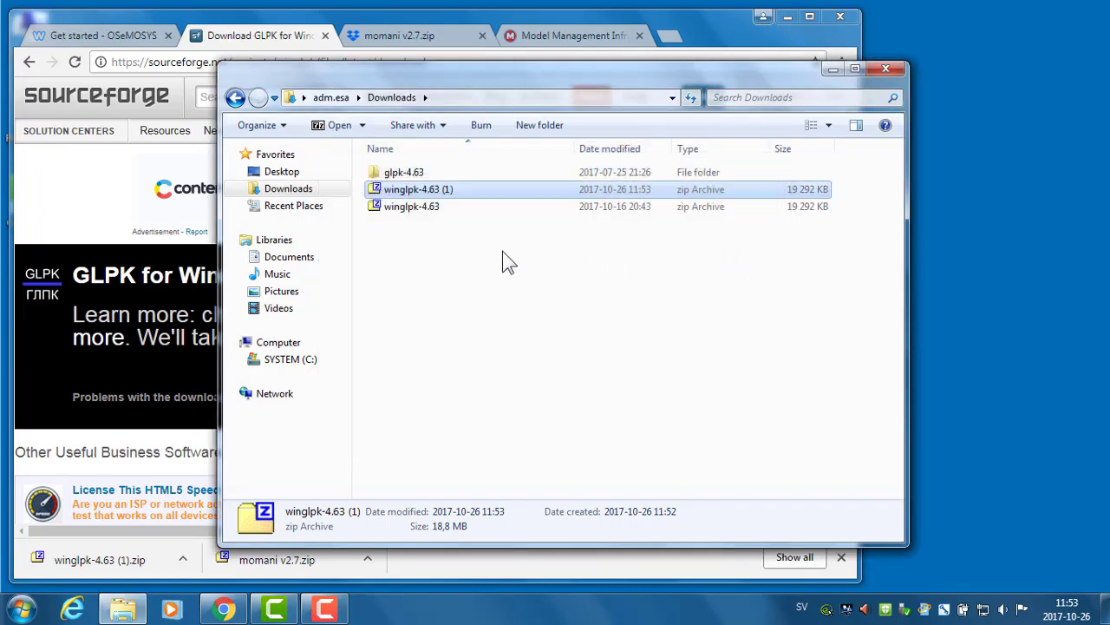
Cut glpk-4.63 from Downloads and paste it into the root of SYSTEM (C:).
click(417, 175)
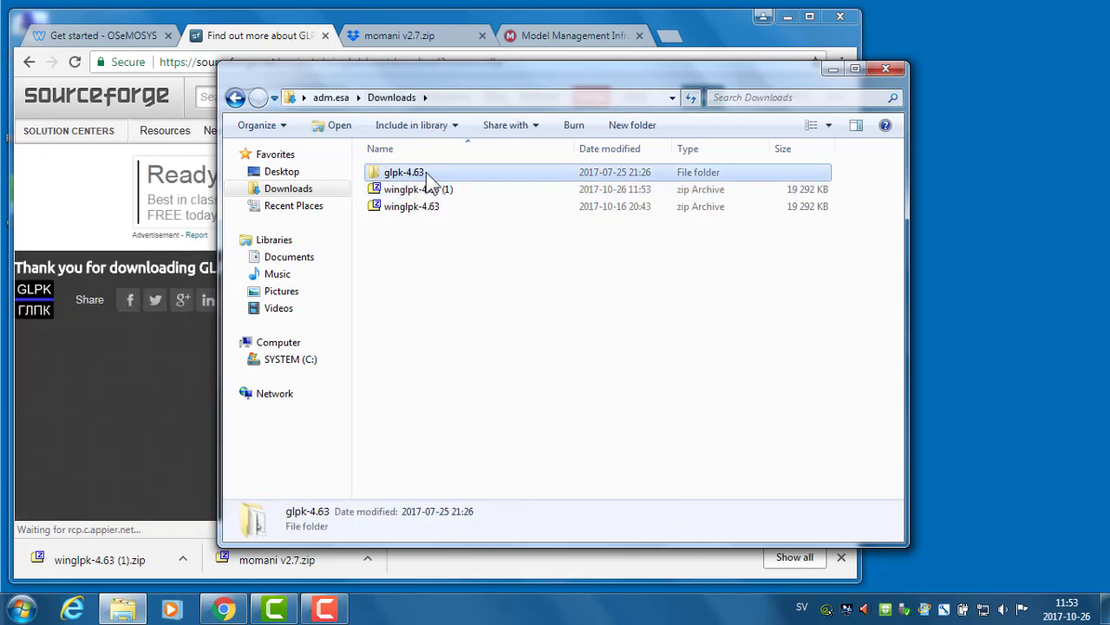
right_click(411, 175)
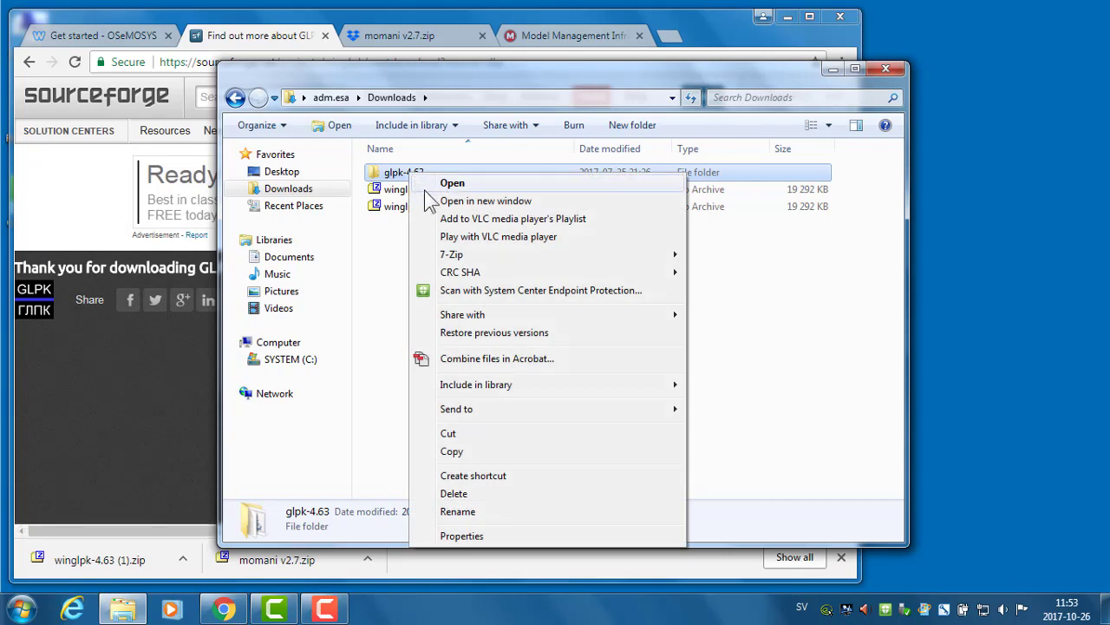
click(473, 431)
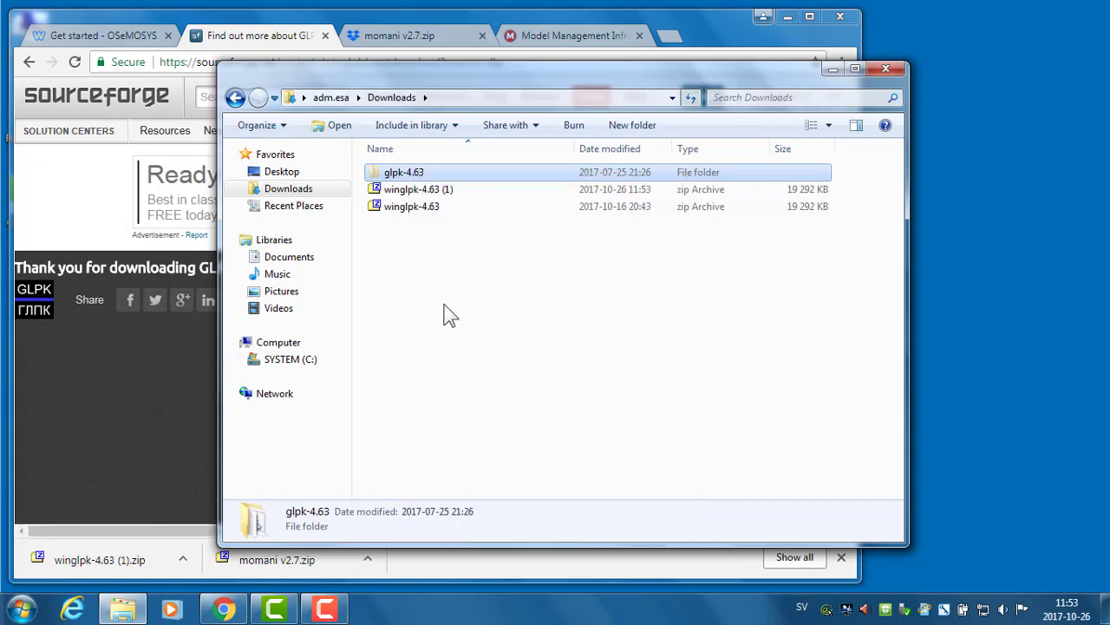
click(290, 370)
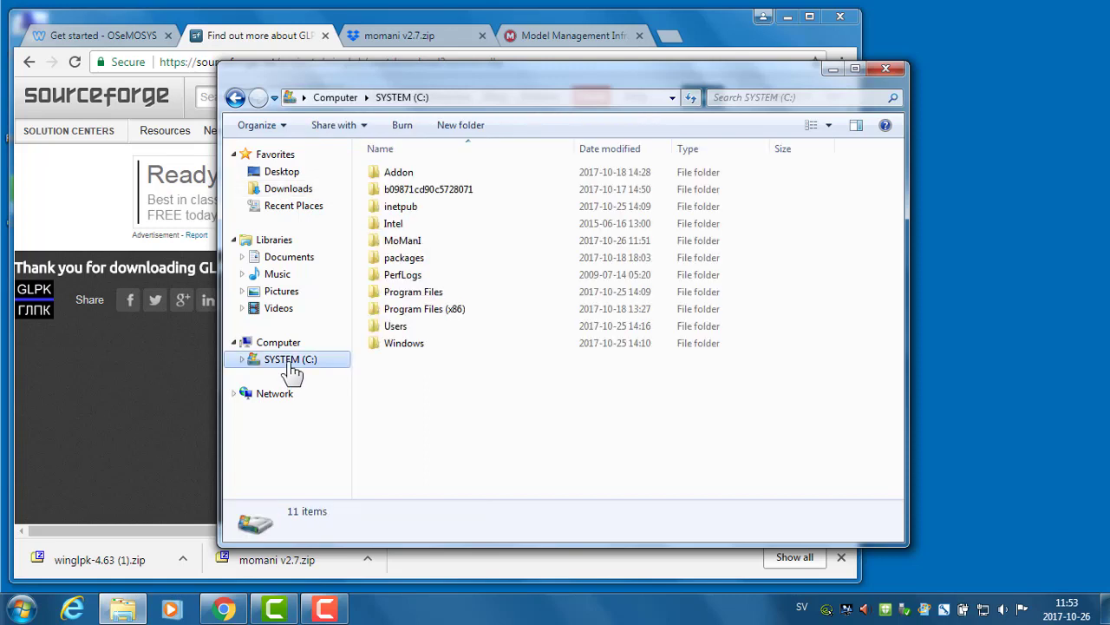
right_click(391, 377)
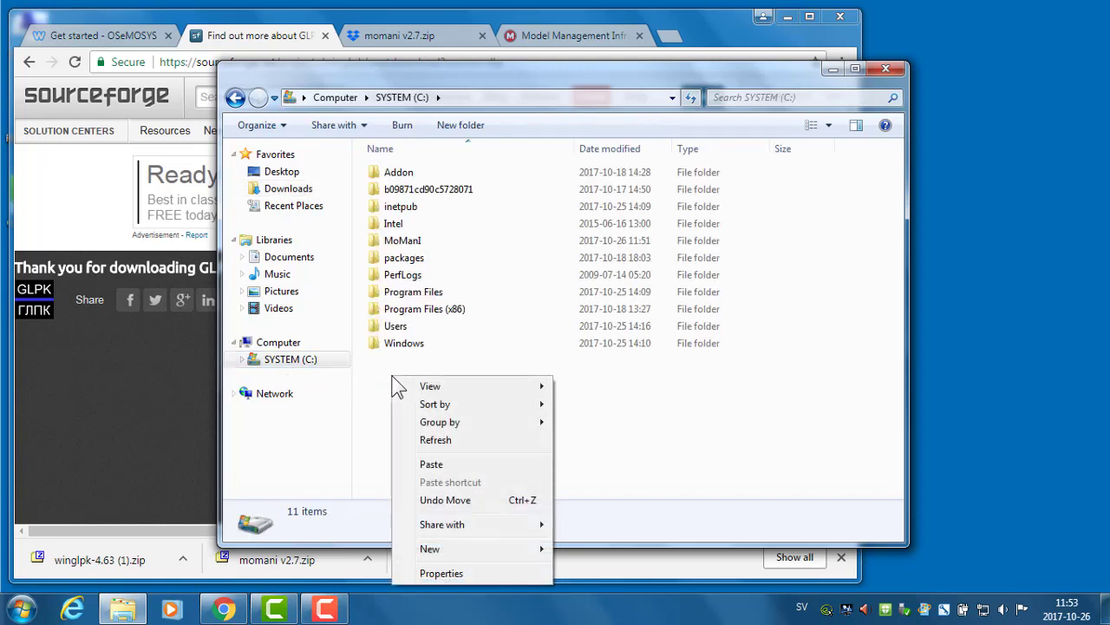
click(449, 469)
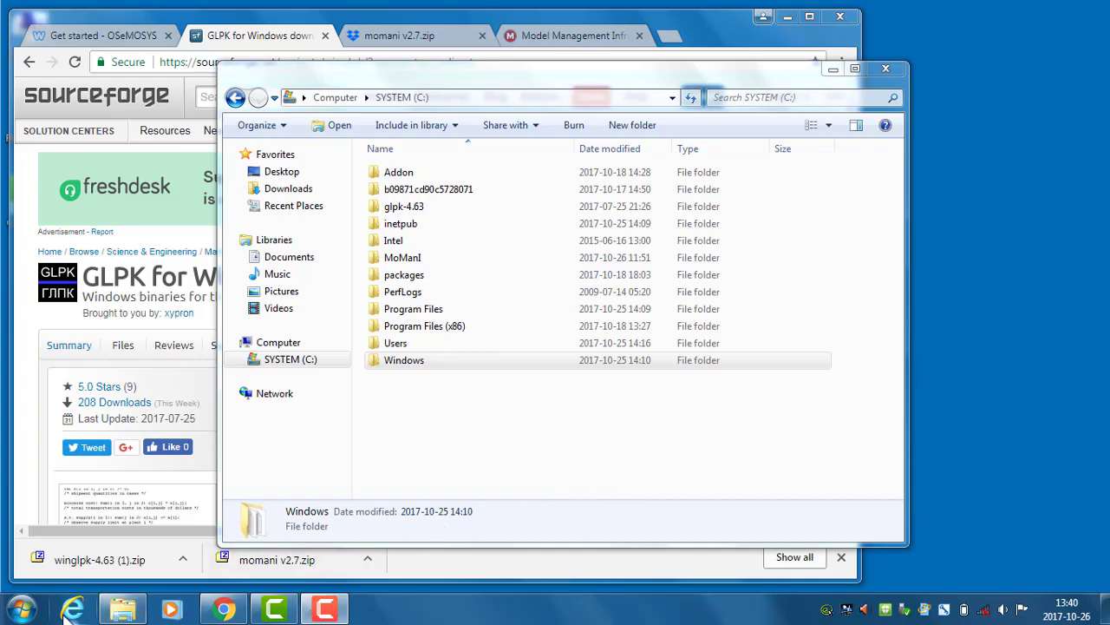
click(23, 610)
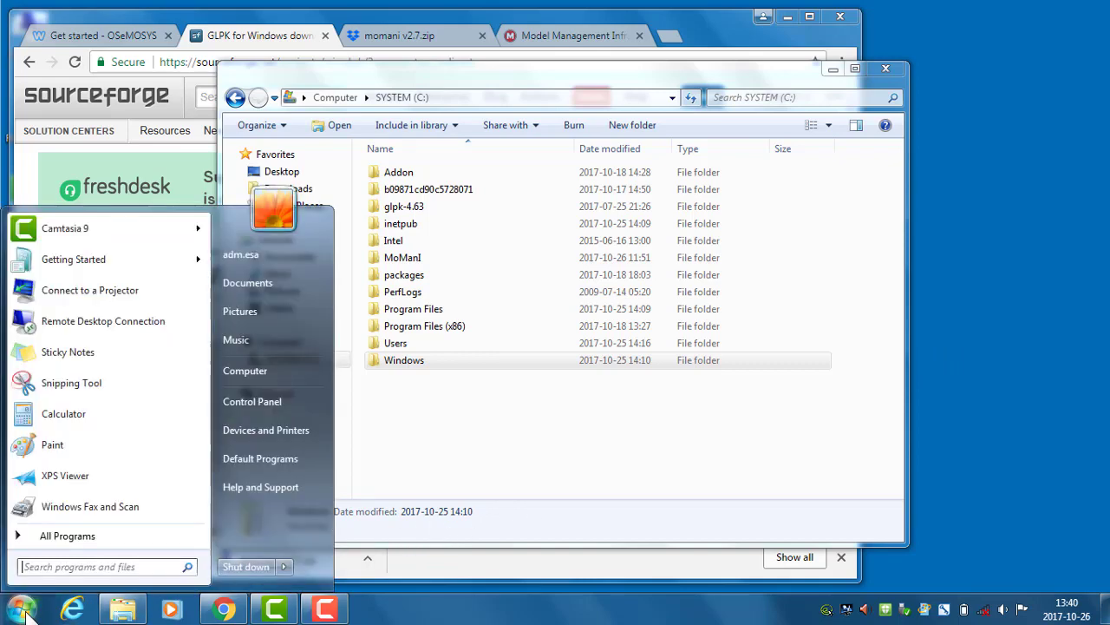
click(255, 406)
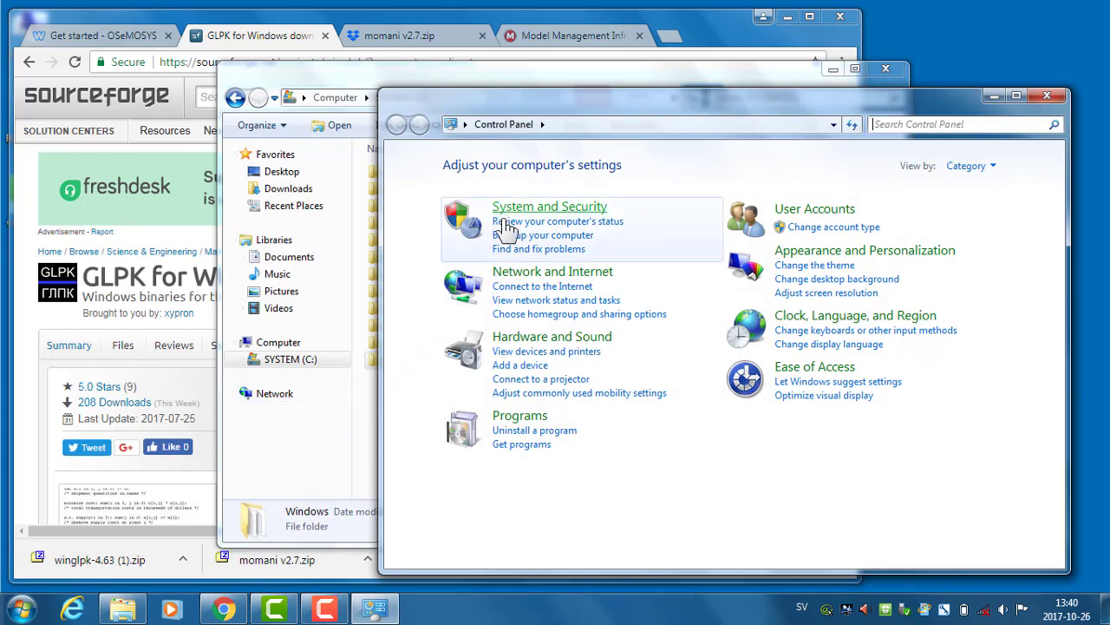
click(588, 215)
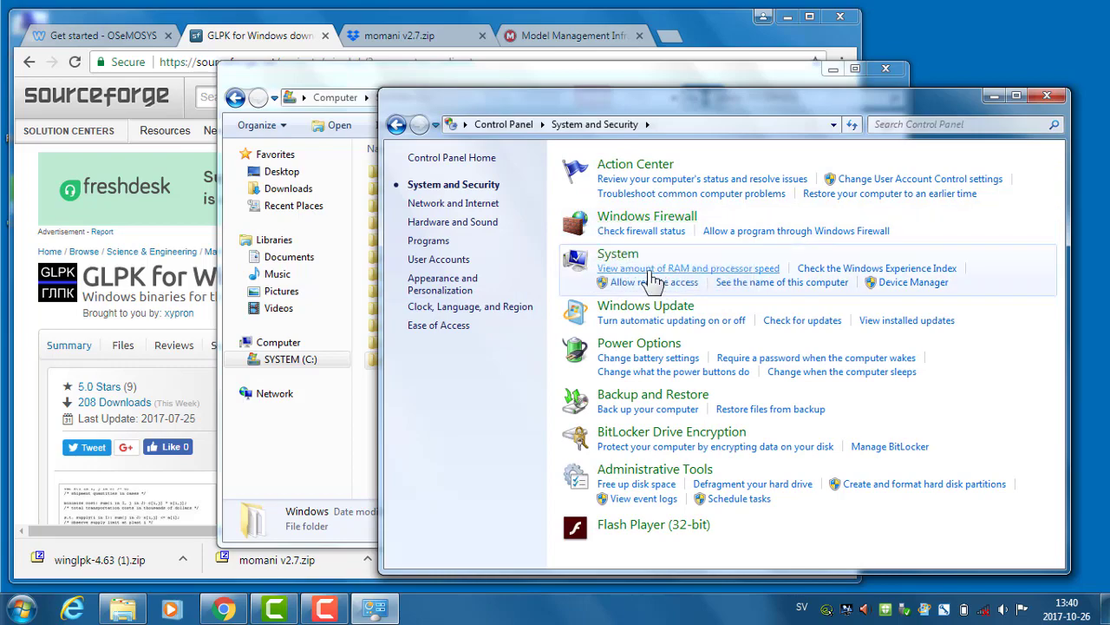
click(610, 264)
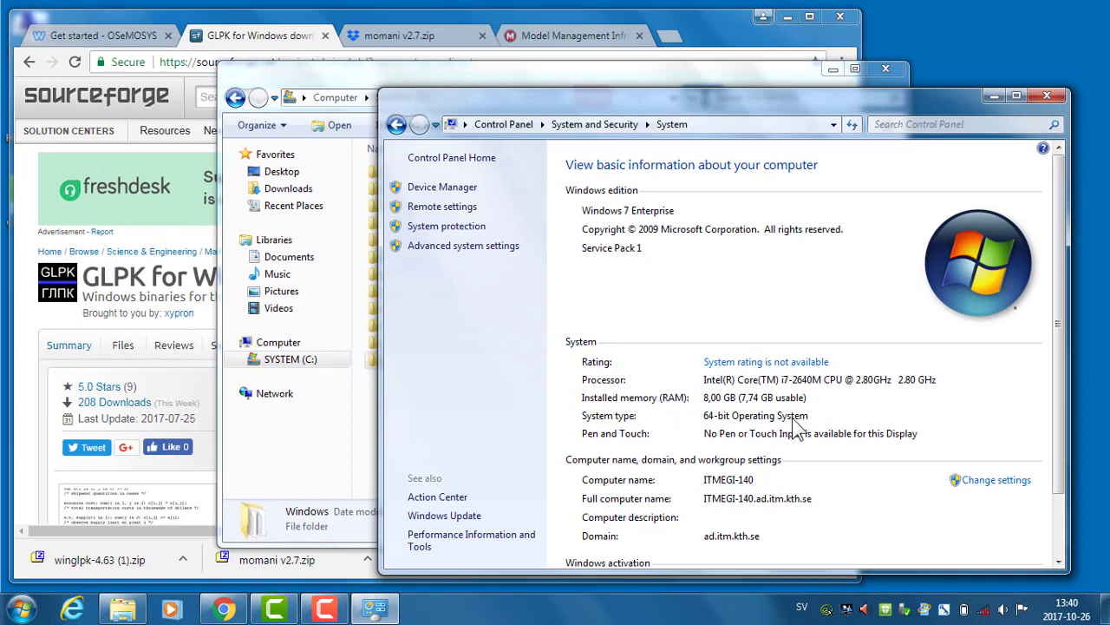
click(1048, 99)
click(401, 383)
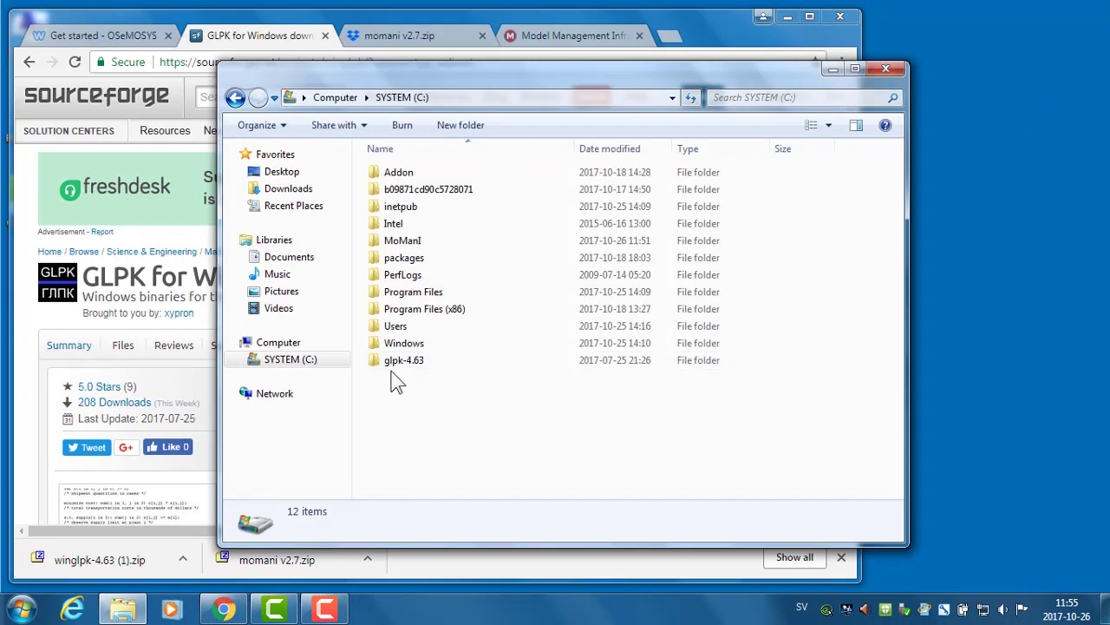
Open the glpk-4.63\w64 folder and copy its path C:\glpk-4.63\w64 from the address bar.
double_click(407, 365)
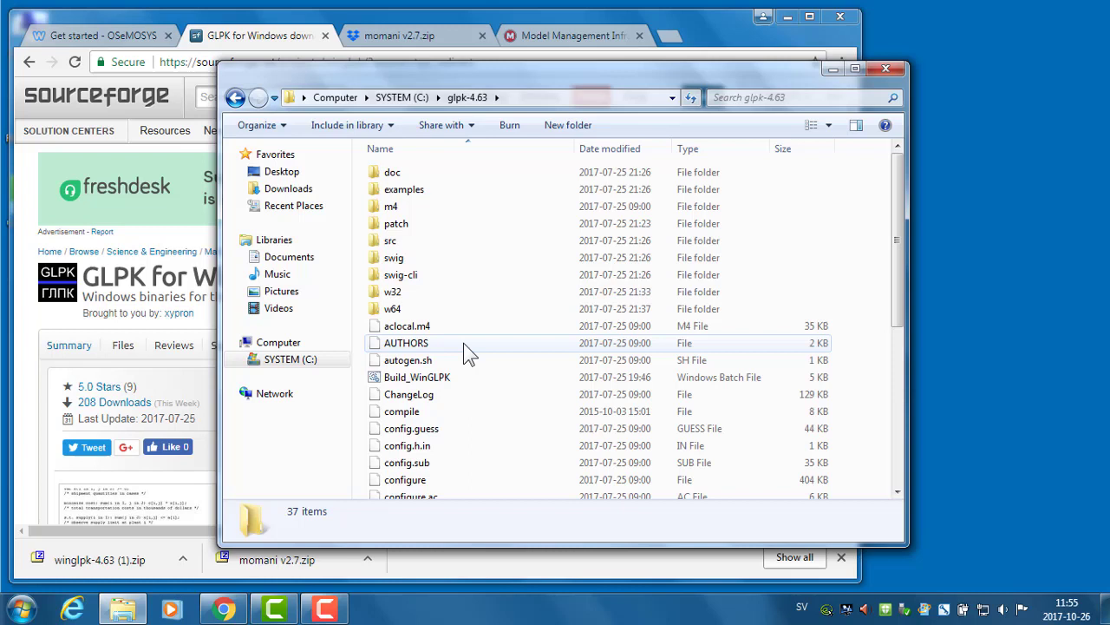
double_click(397, 313)
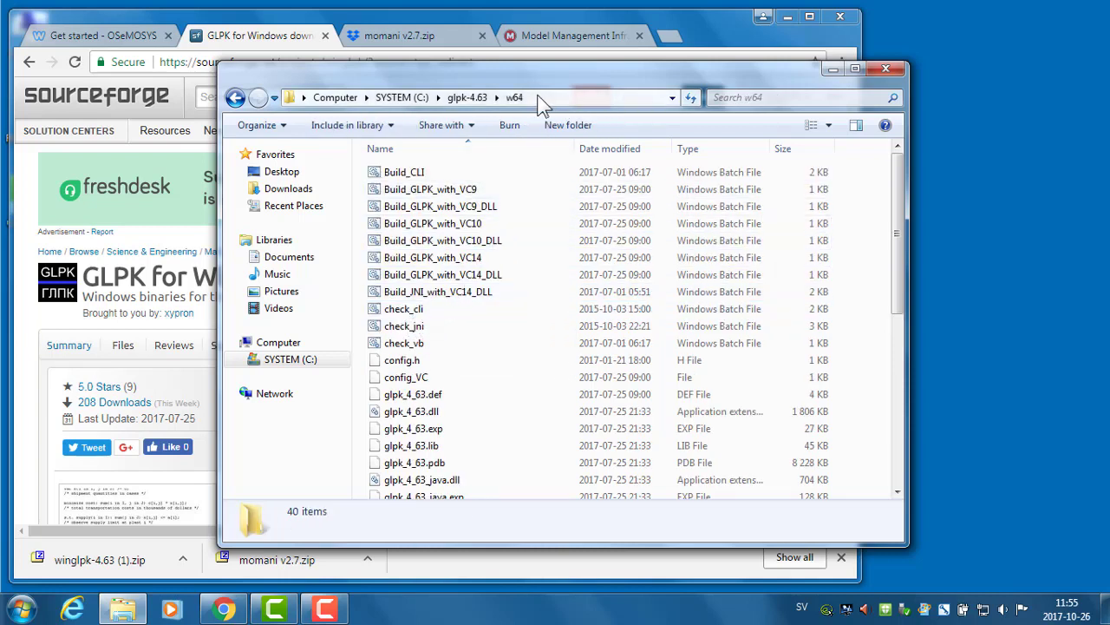
click(584, 98)
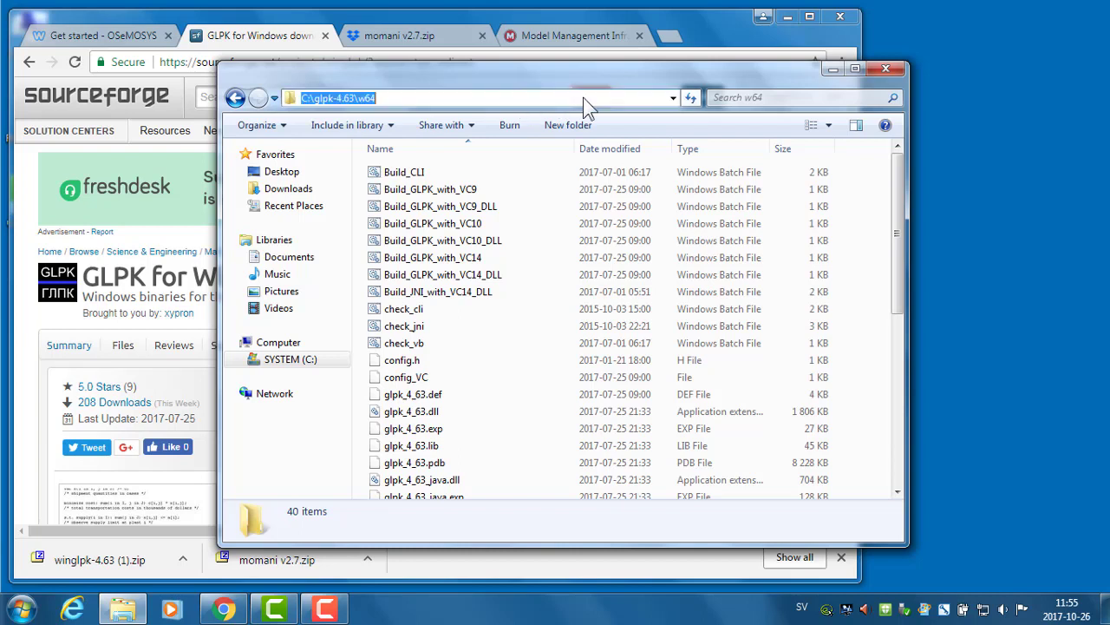
right_click(431, 99)
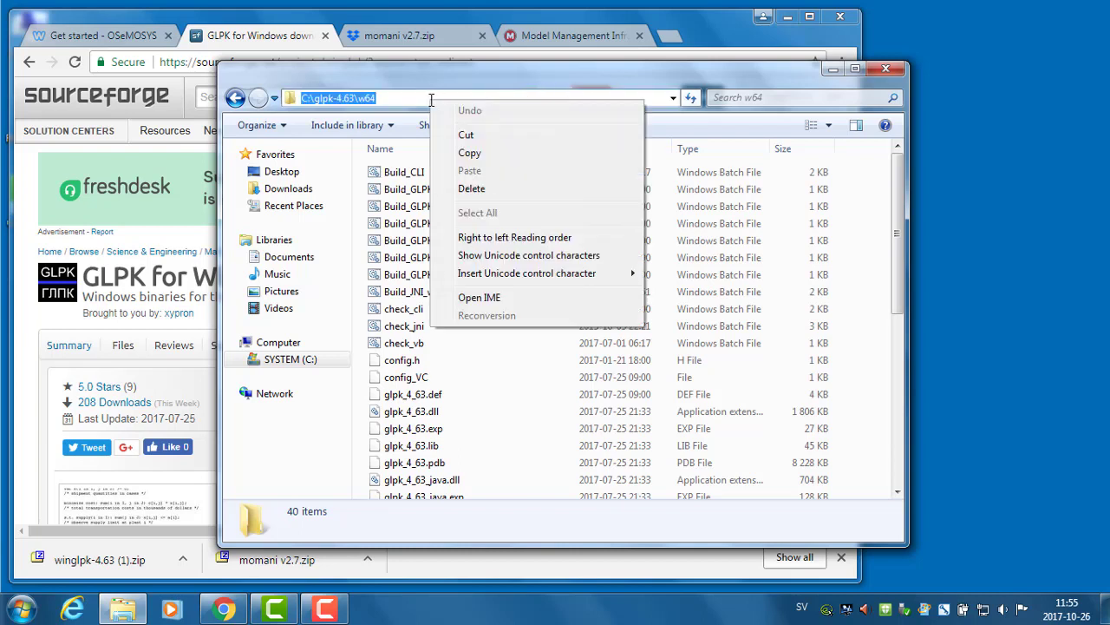
click(469, 153)
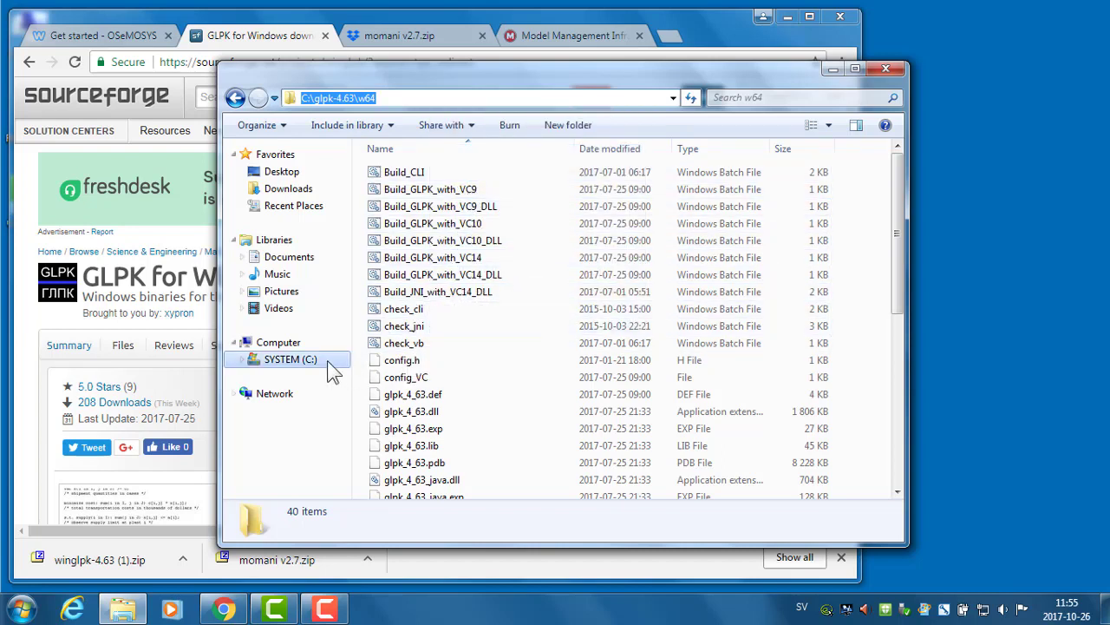
Open Computer's Properties, then Advanced system settings, then the Environment Variables dialog.
right_click(276, 349)
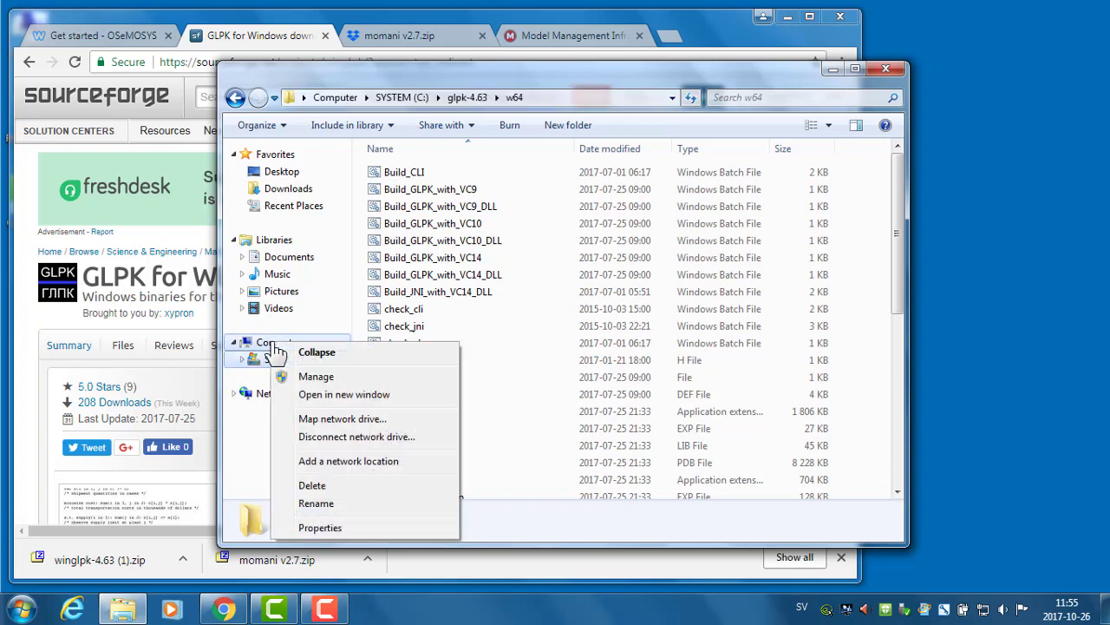
click(340, 529)
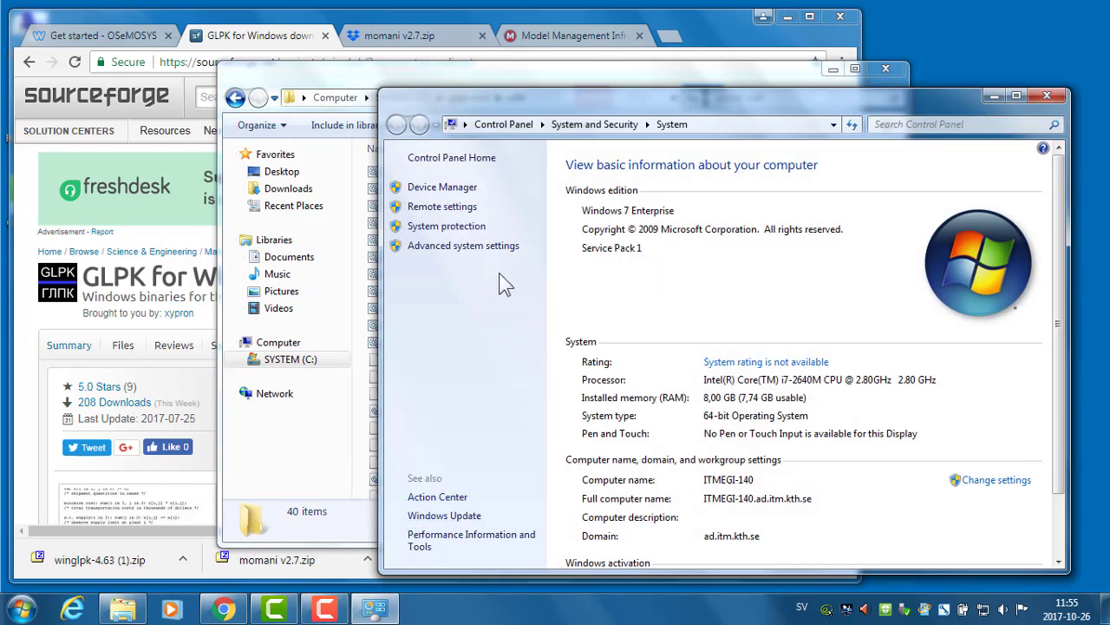
click(445, 252)
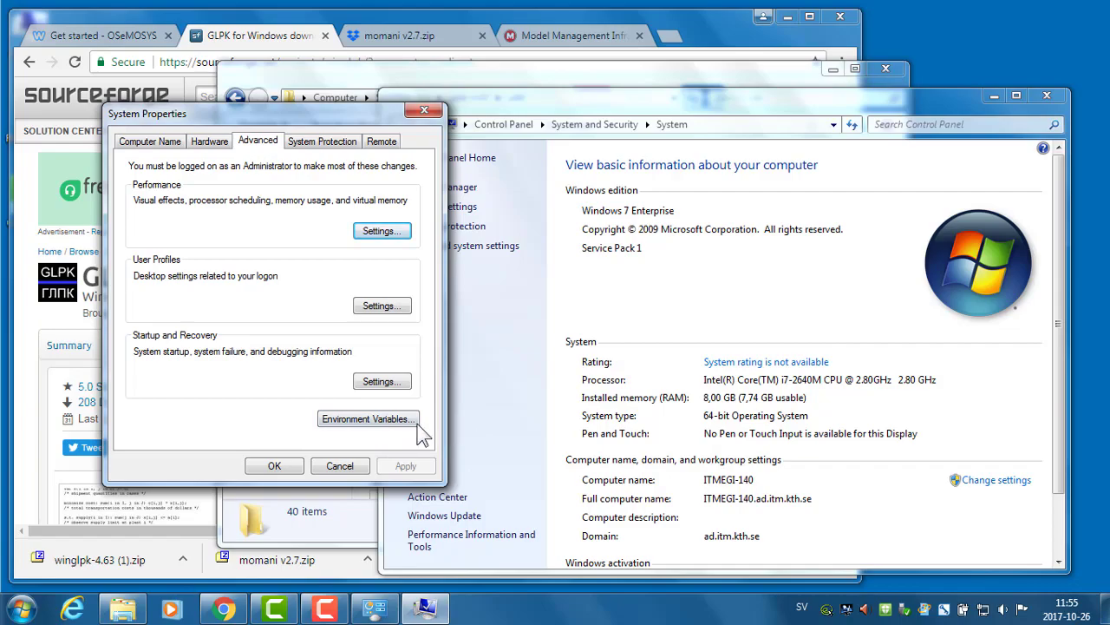
click(361, 422)
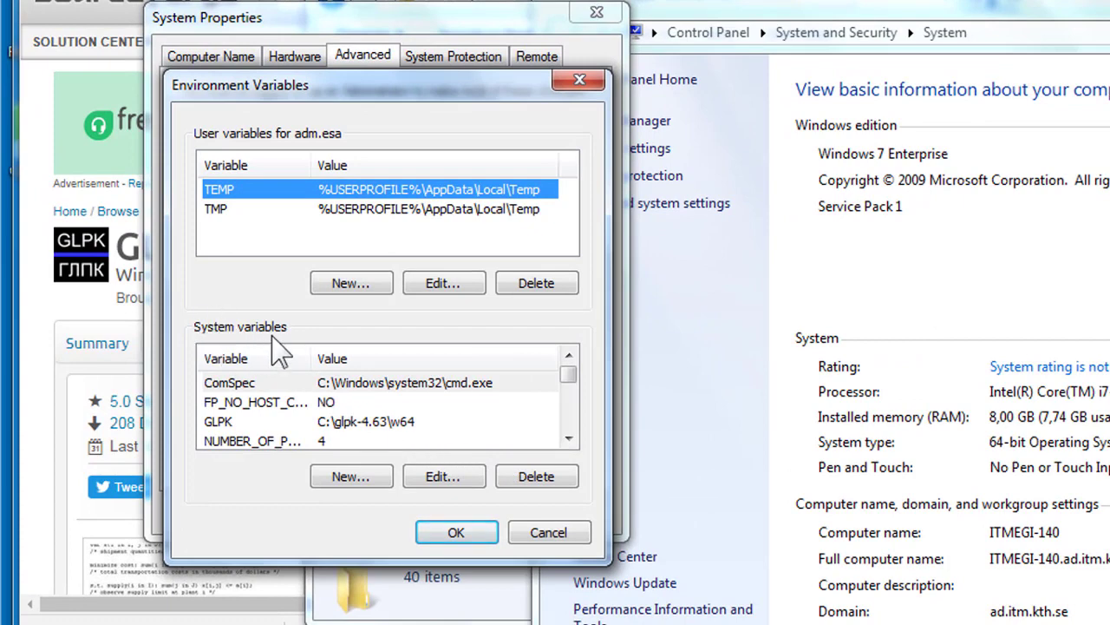
Edit the system Path variable to end with ';C:\glpk-4.63\w64' and confirm both dialogs.
click(569, 440)
click(568, 440)
click(568, 440)
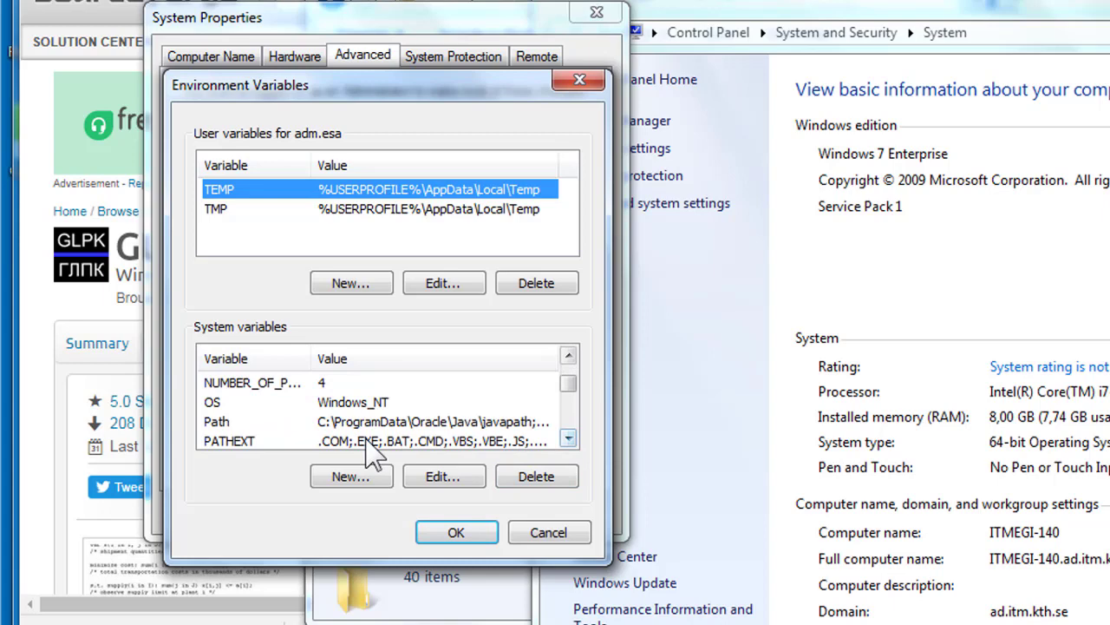
click(251, 422)
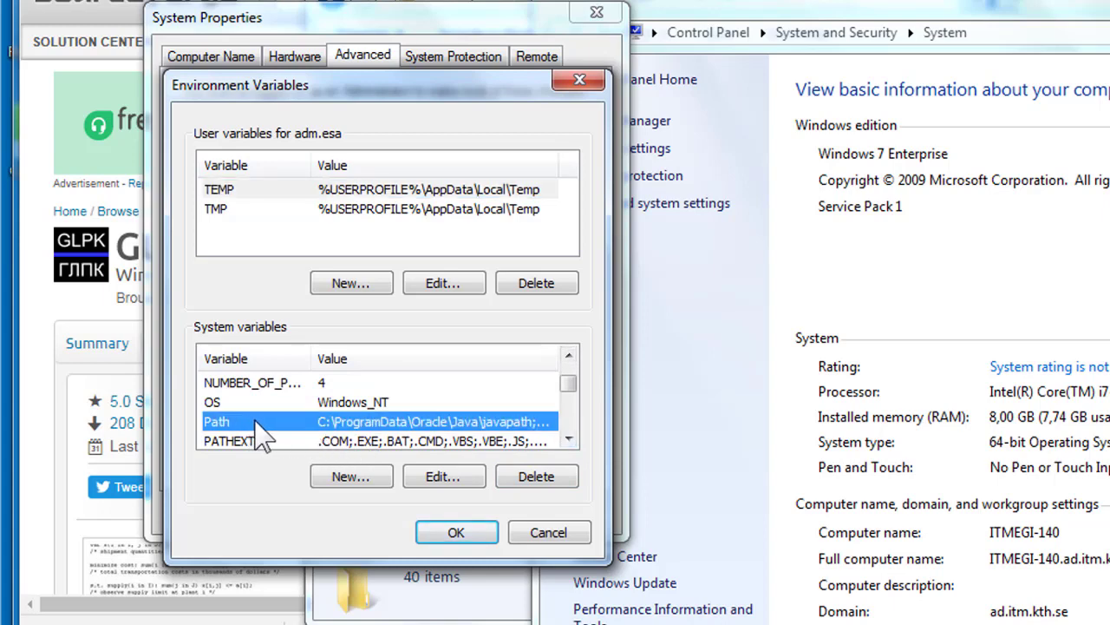
click(449, 485)
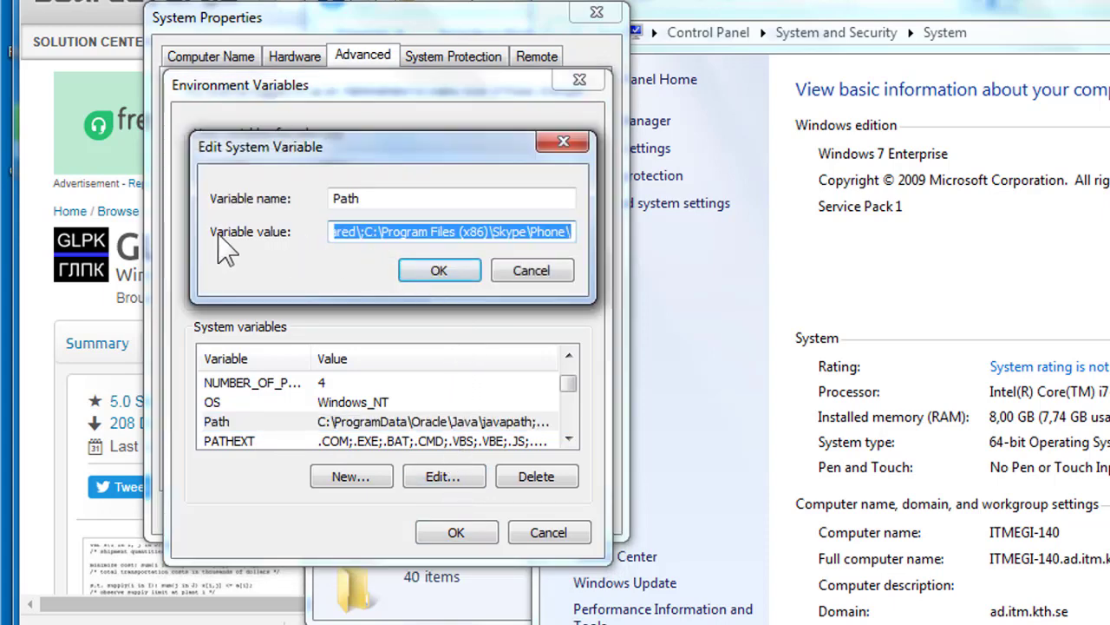
click(571, 232)
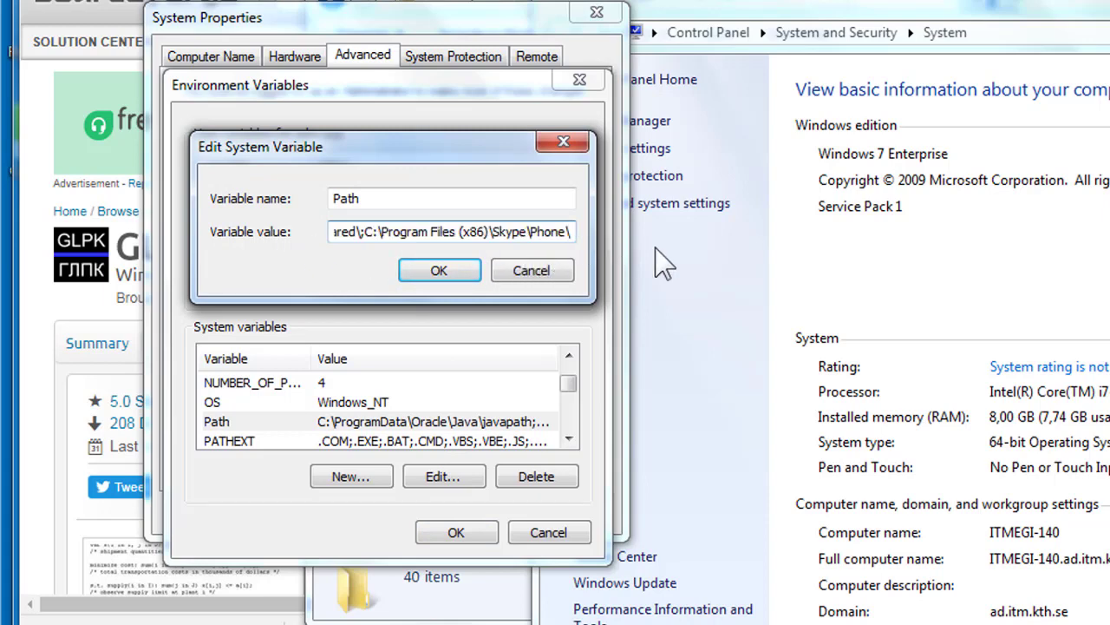
text(;)
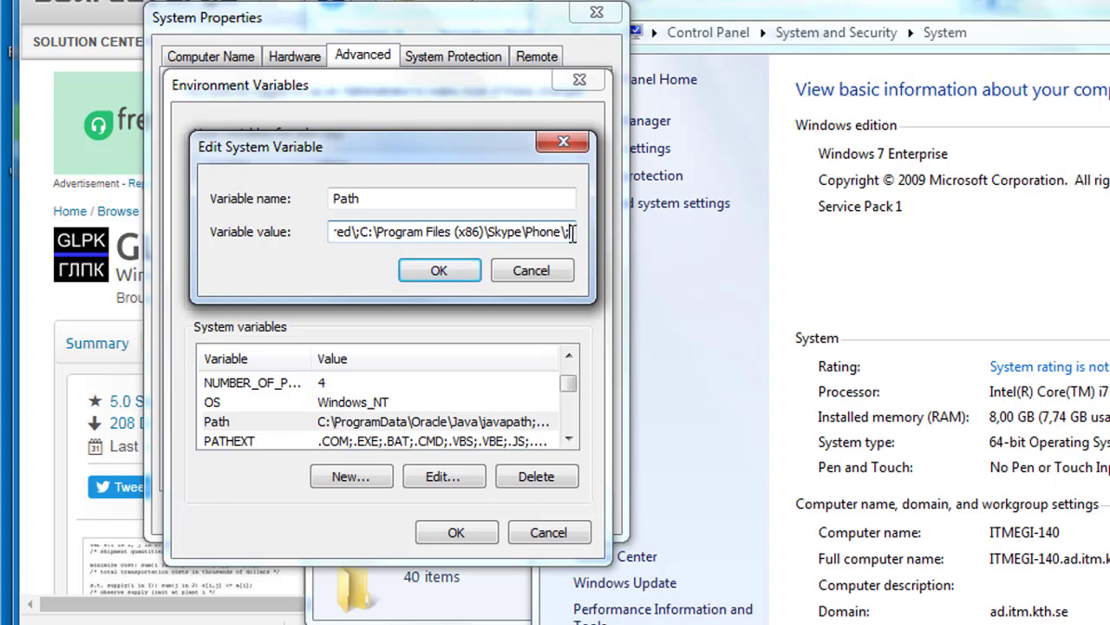
right_click(572, 233)
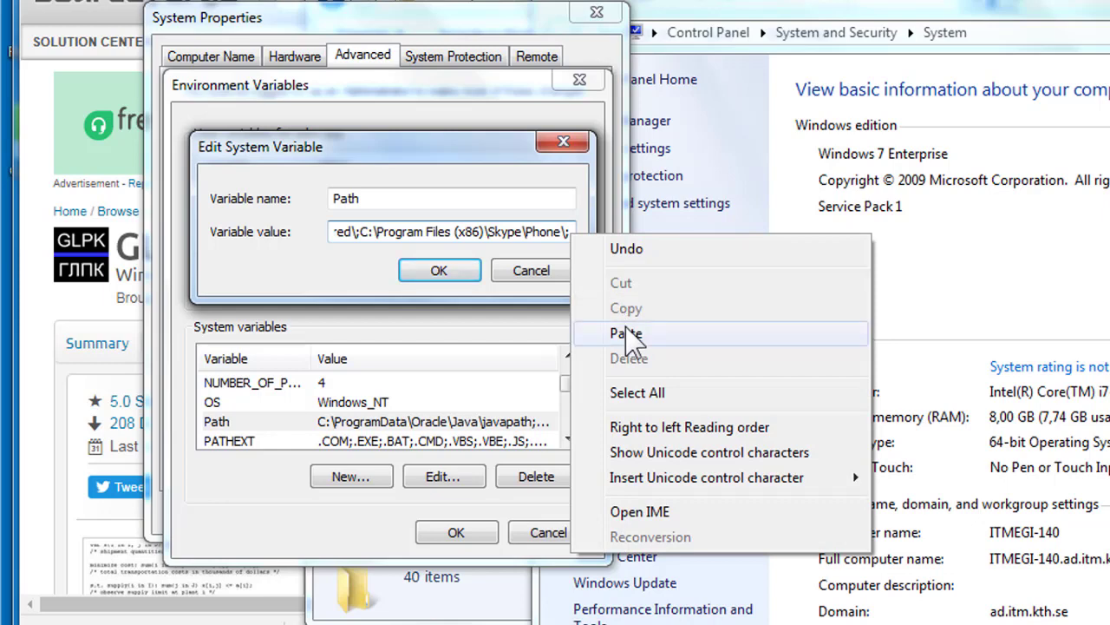
click(627, 334)
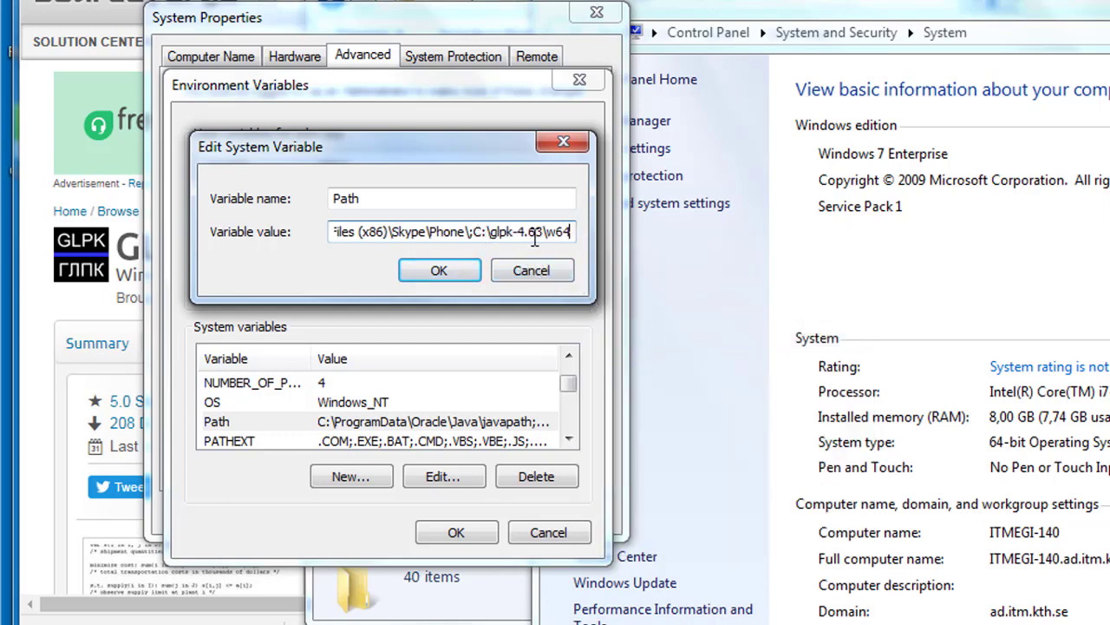
click(439, 272)
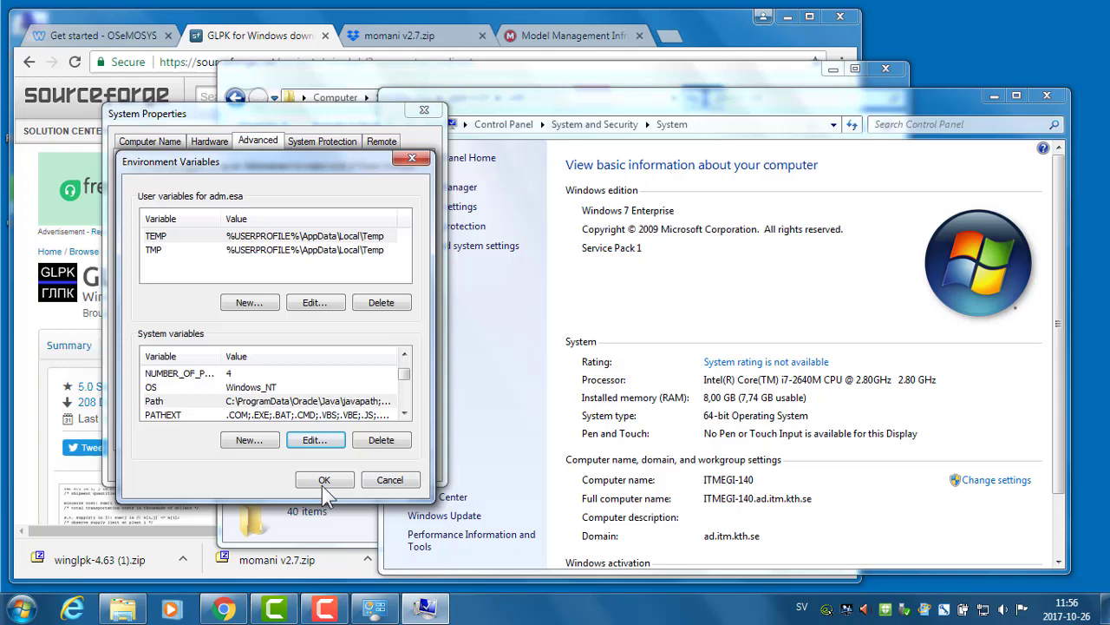
click(324, 482)
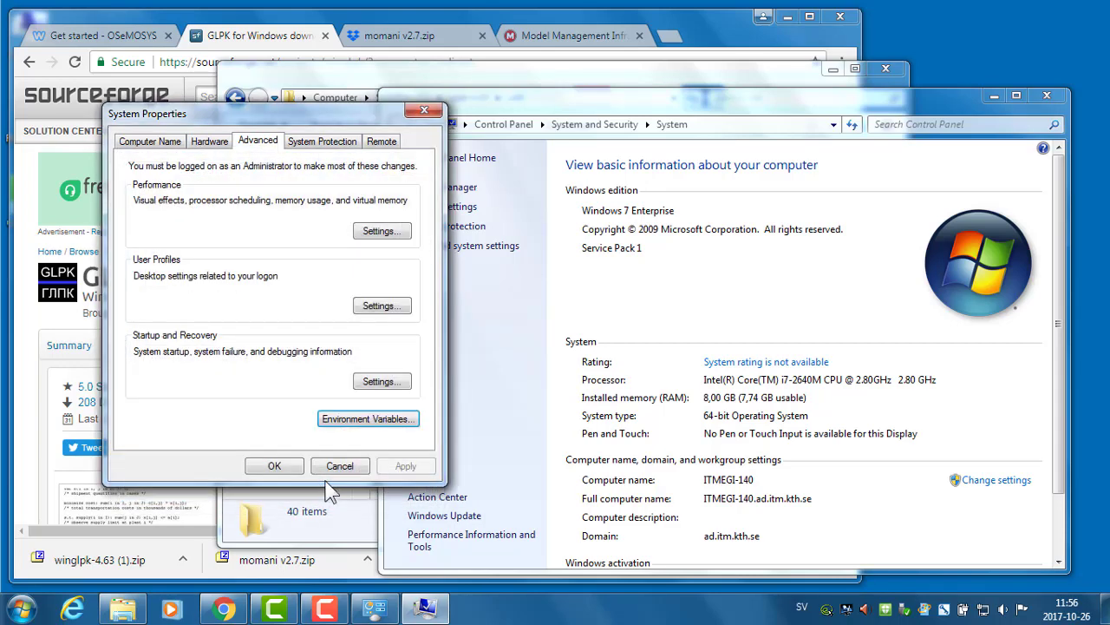
Accept System Properties with OK and launch cmd from the Start menu search.
click(274, 467)
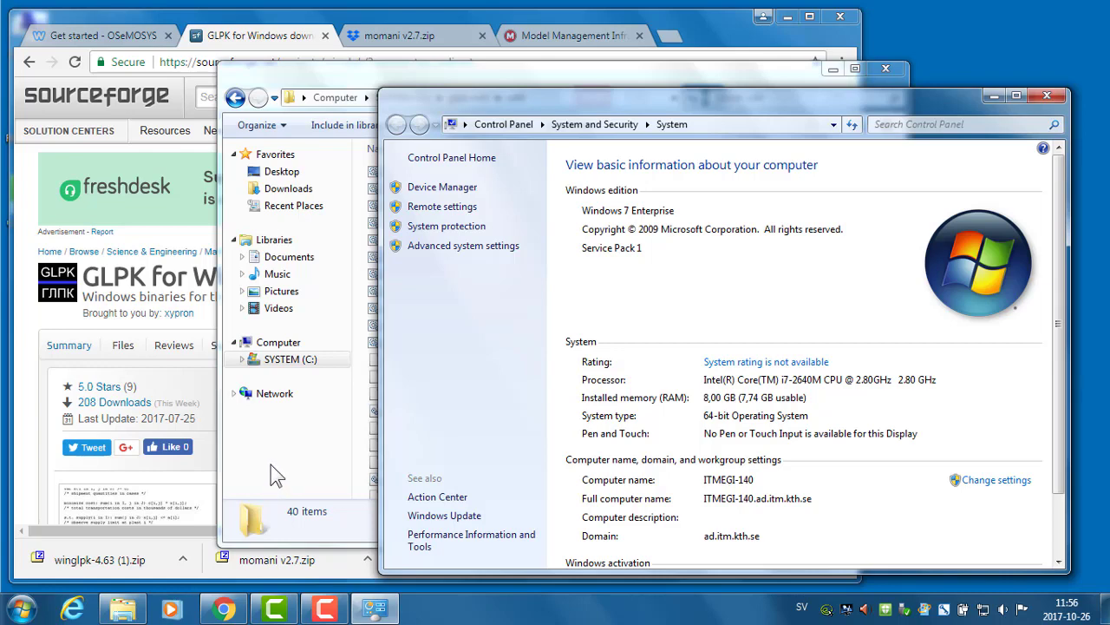
click(33, 613)
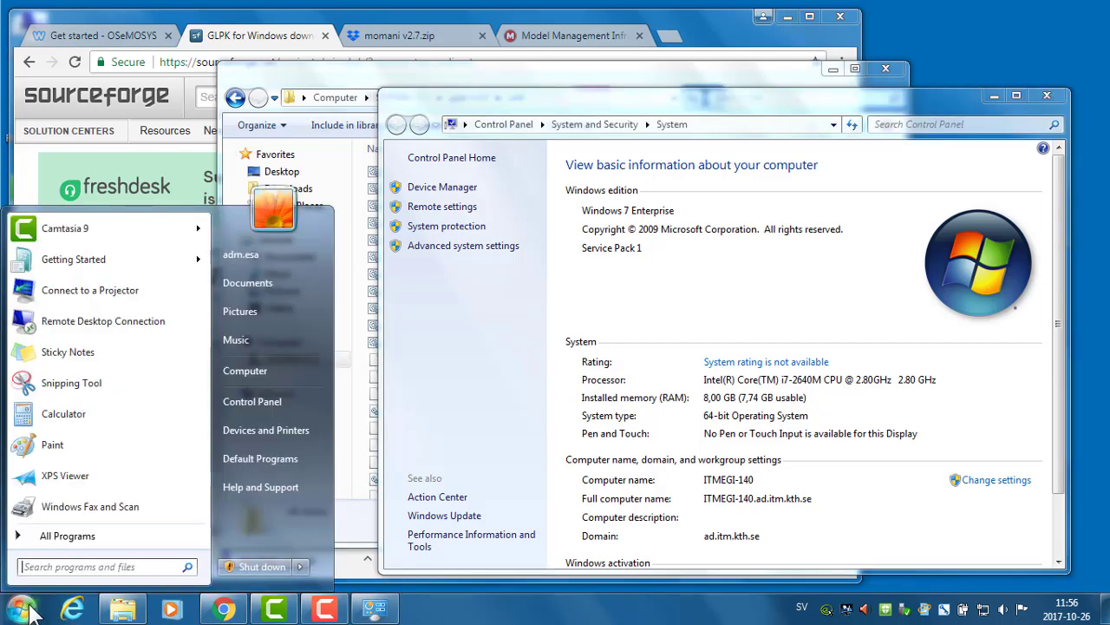
text(cmd)
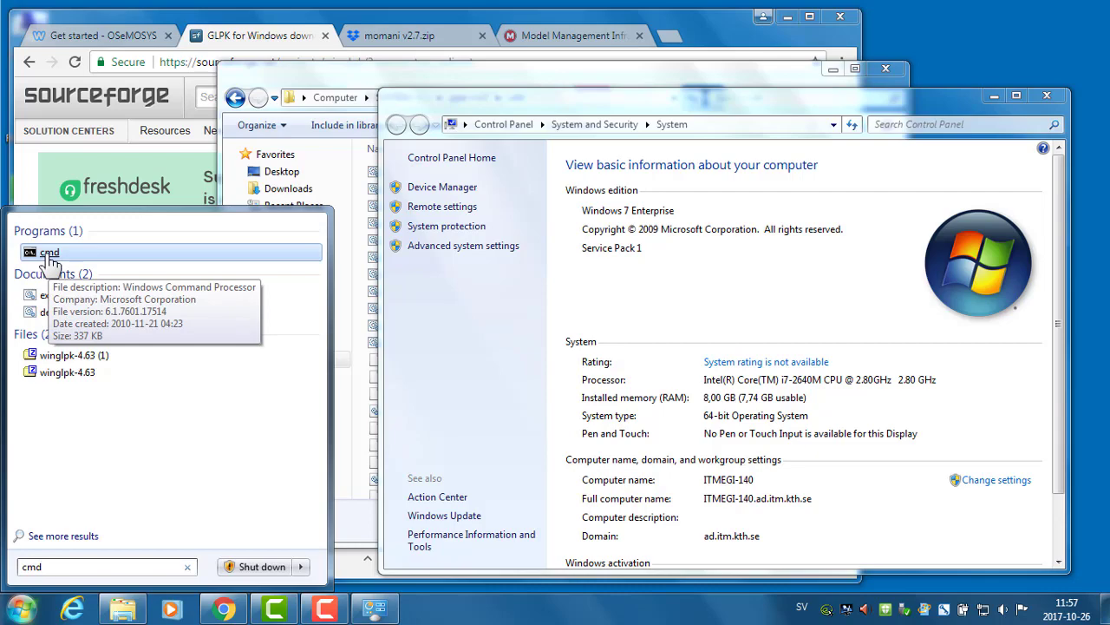
click(50, 259)
text(glpsol)
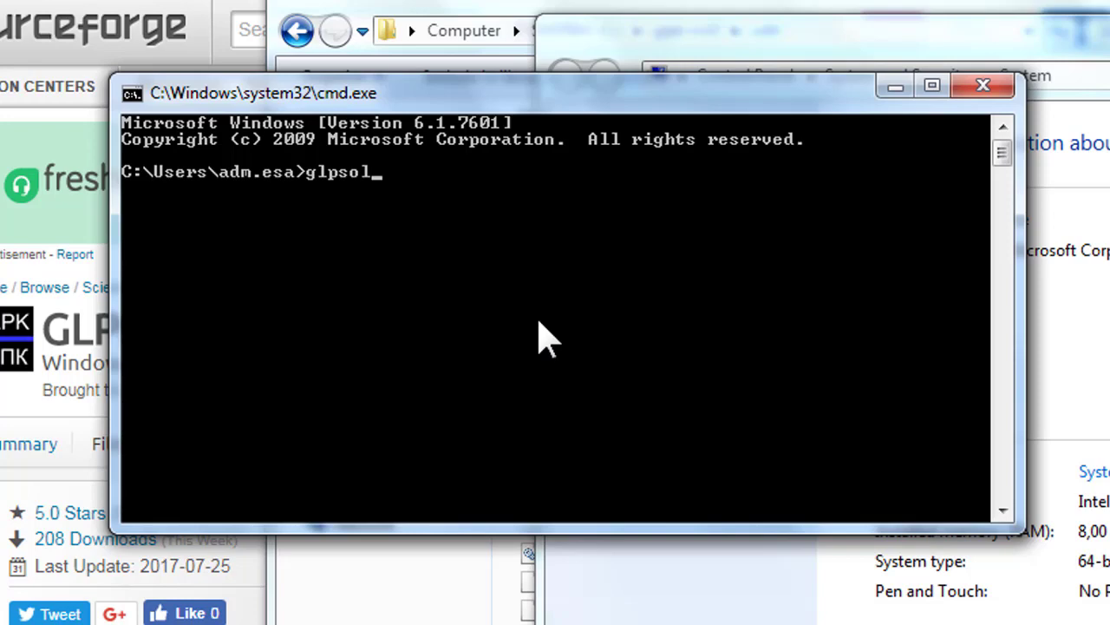
Run glpsol and check it reports GLPSOL: GLPK LP/MIP Solver, v4.63.
key(Return)
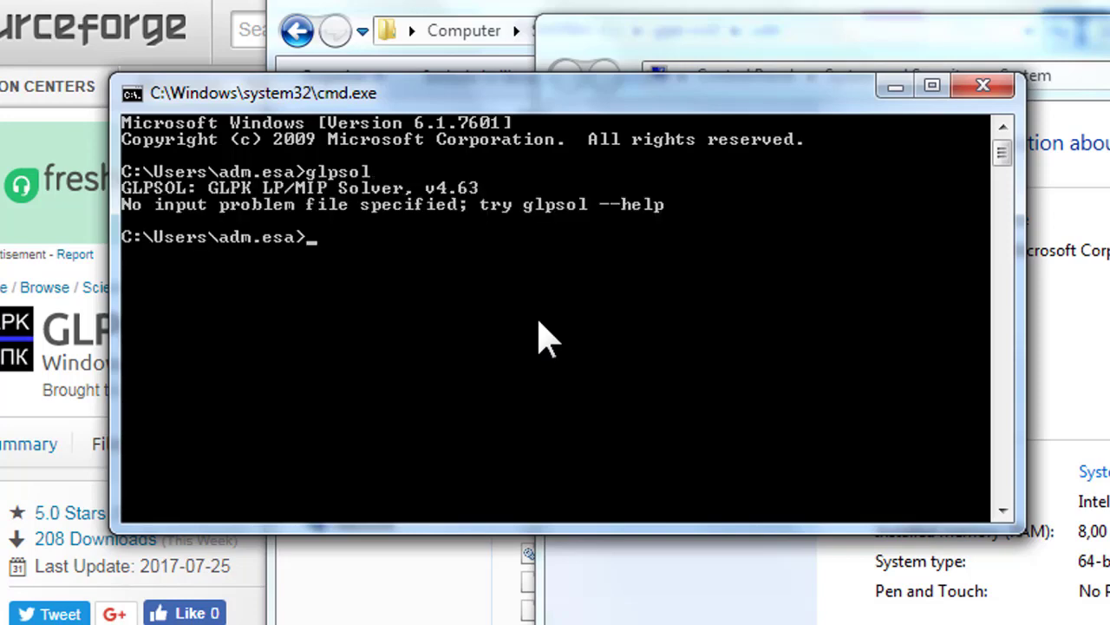